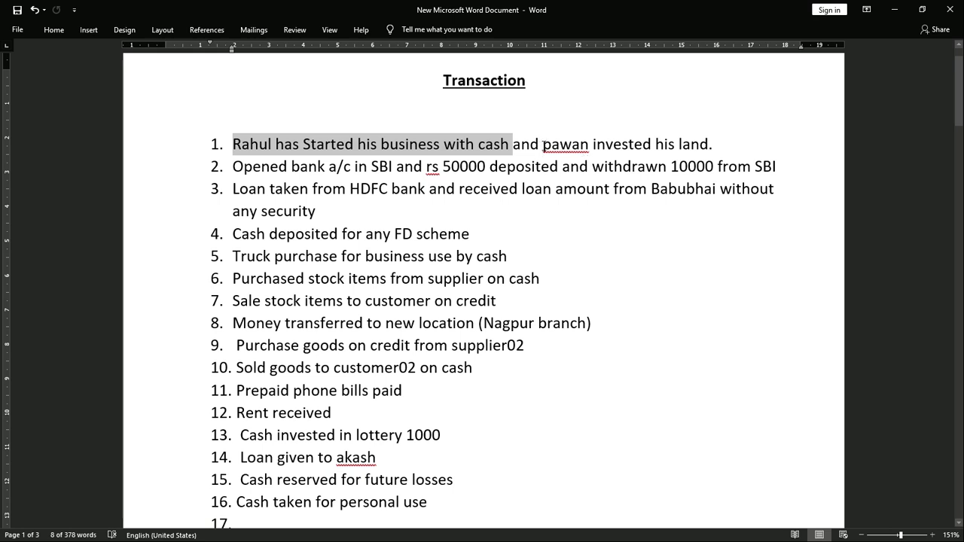
Step: Examine the first transaction in the Word list, covering the cash start of the business and the land investment
{"action": "left_click_drag", "start_coordinate": [542, 145], "coordinate": [709, 151]}
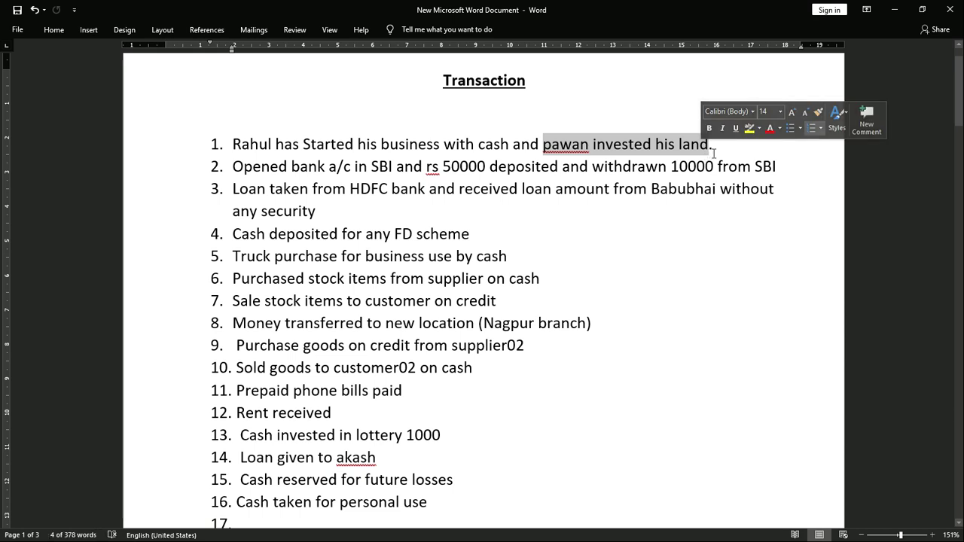
{"action": "left_click", "coordinate": [719, 147]}
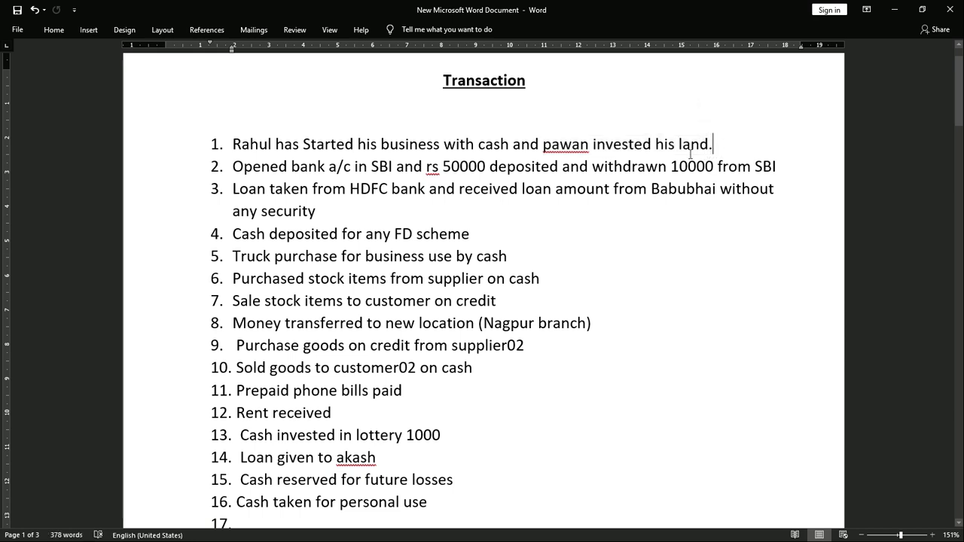
{"action": "left_click_drag", "start_coordinate": [290, 143], "coordinate": [431, 143]}
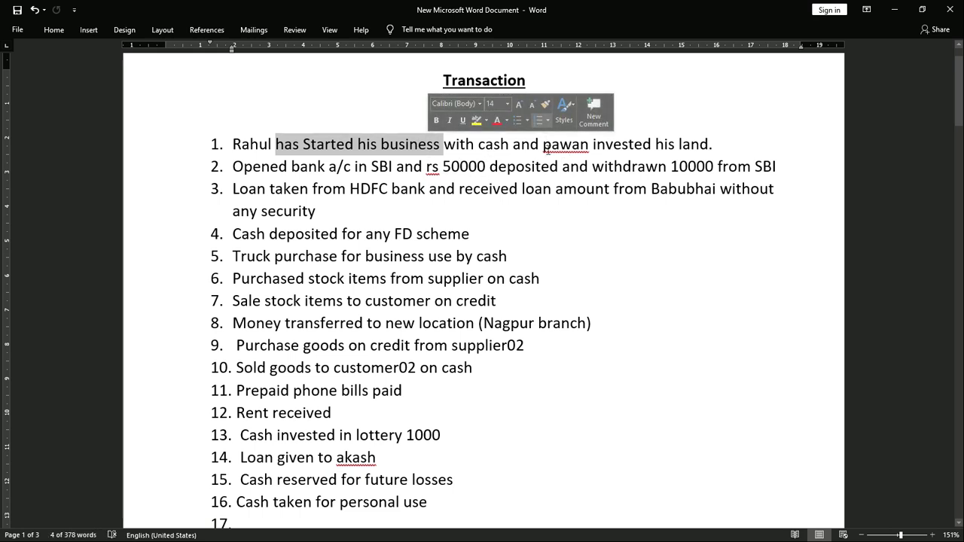
{"action": "left_click_drag", "start_coordinate": [543, 144], "coordinate": [702, 149]}
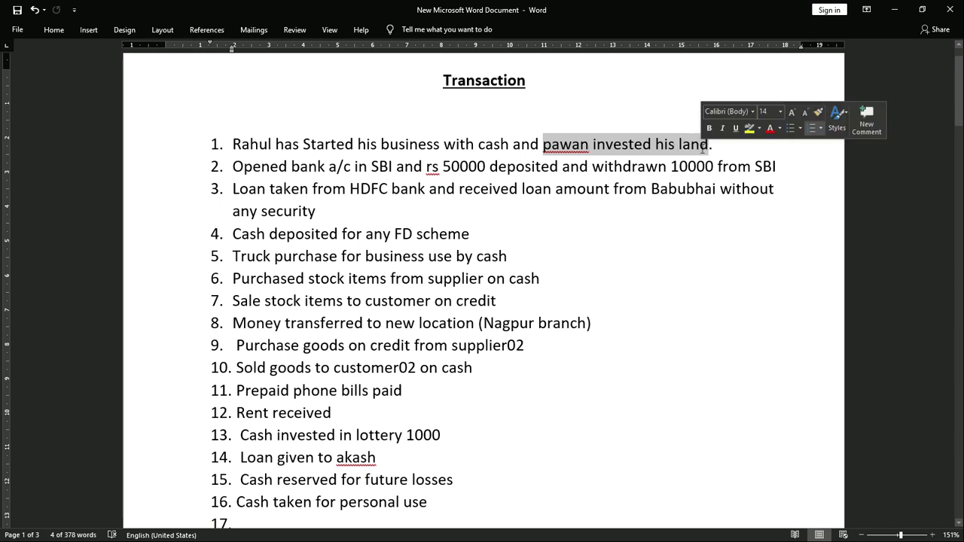
{"action": "left_click", "coordinate": [552, 145]}
{"action": "double_click", "coordinate": [554, 144]}
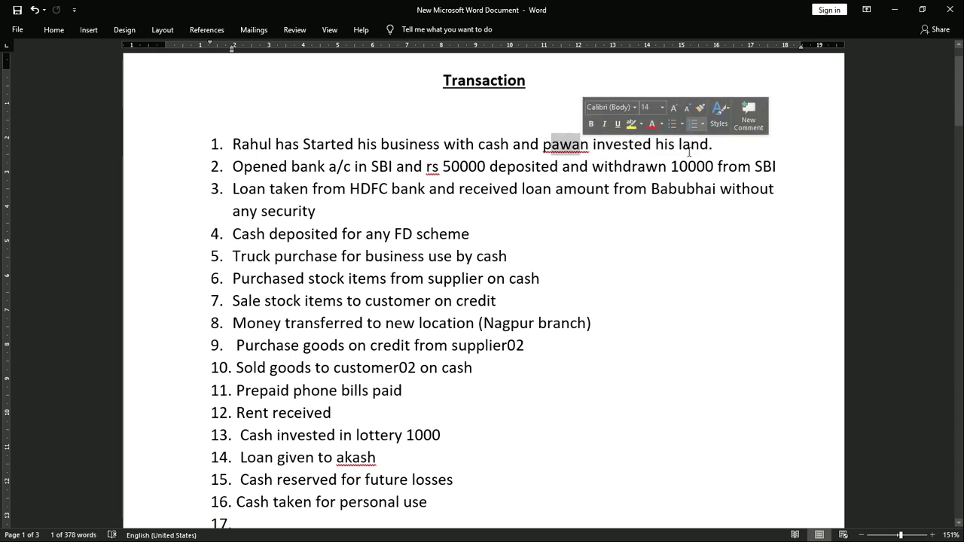
{"action": "left_click_drag", "start_coordinate": [679, 144], "coordinate": [714, 146]}
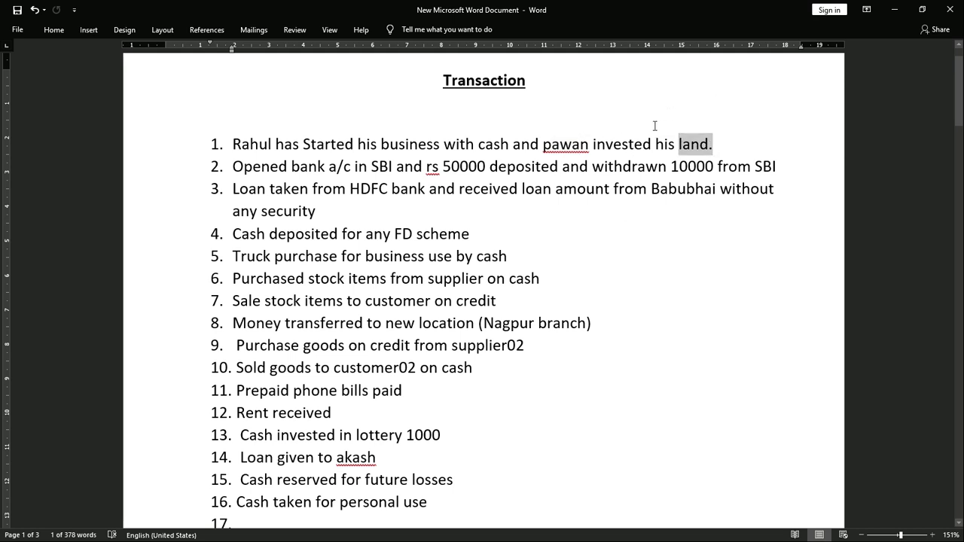
Step: Switch to Tally.ERP 9 and change the voucher being created to a Journal voucher
{"action": "key", "text": "super"}
{"action": "left_click", "coordinate": [278, 532]}
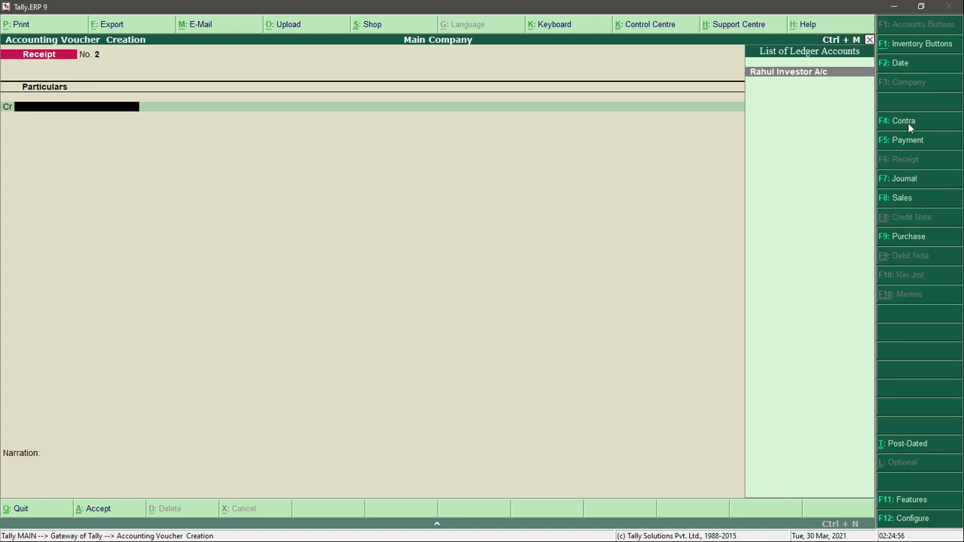
{"action": "left_click", "coordinate": [907, 185]}
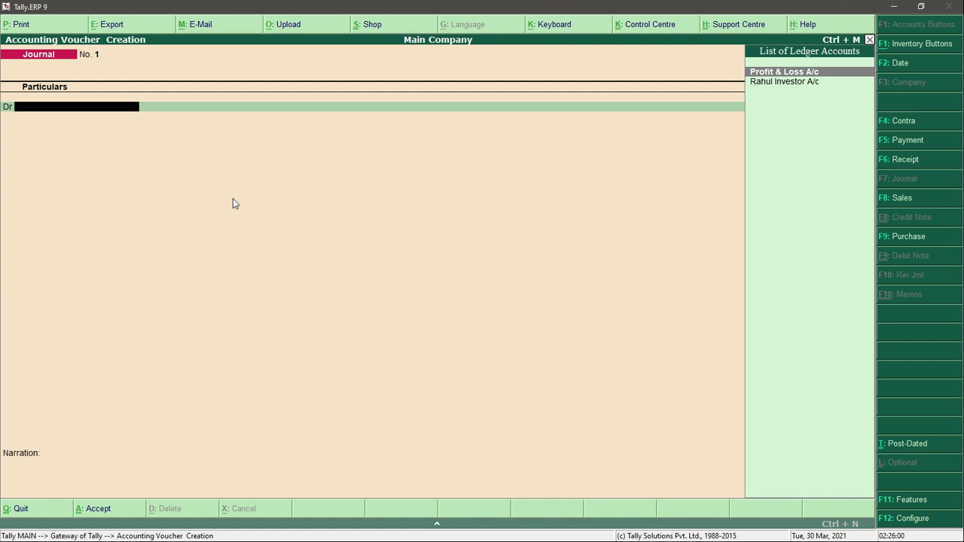
{"action": "key", "text": "alt+c"}
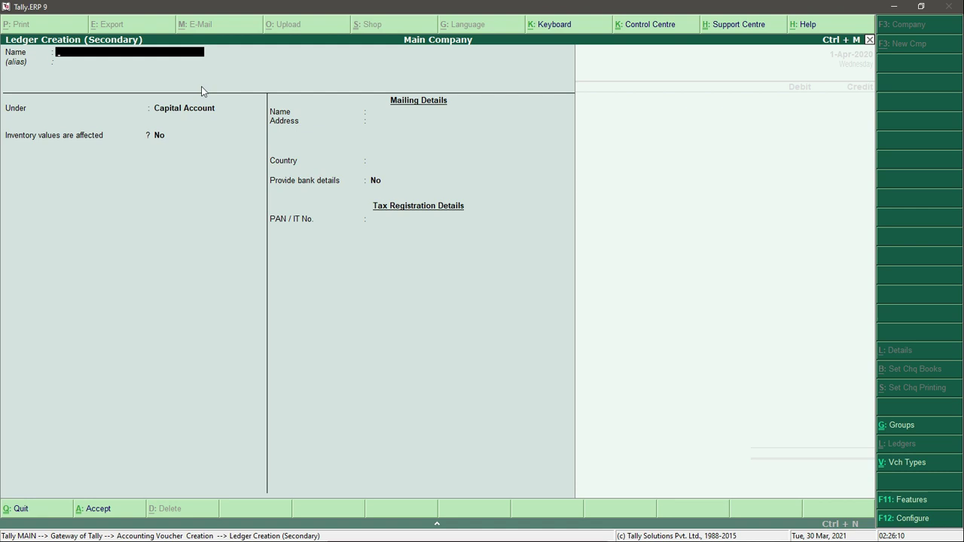
{"action": "key", "text": "Escape"}
{"action": "key", "text": "y"}
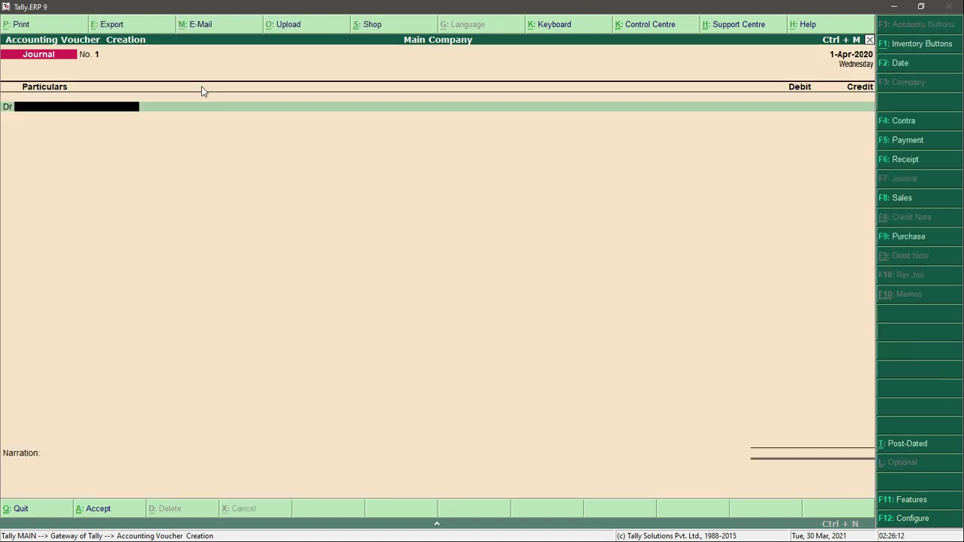
Step: Start a new ledger for the journal's debit entry, named "Land for Business A/c", without an alias
{"action": "key", "text": "alt+c"}
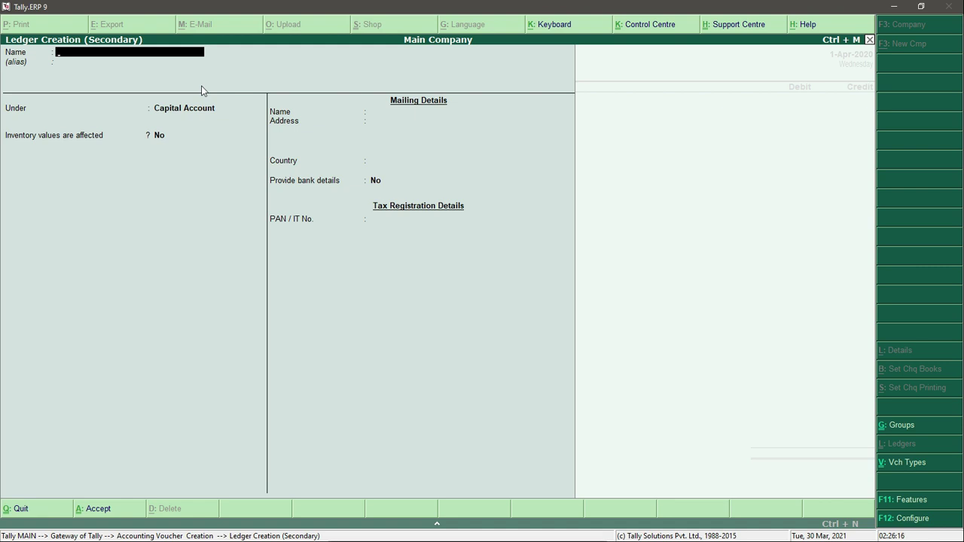
{"action": "type", "text": "Lanmd"}
{"action": "key", "text": "BackSpace"}
{"action": "key", "text": "BackSpace"}
{"action": "type", "text": "d"}
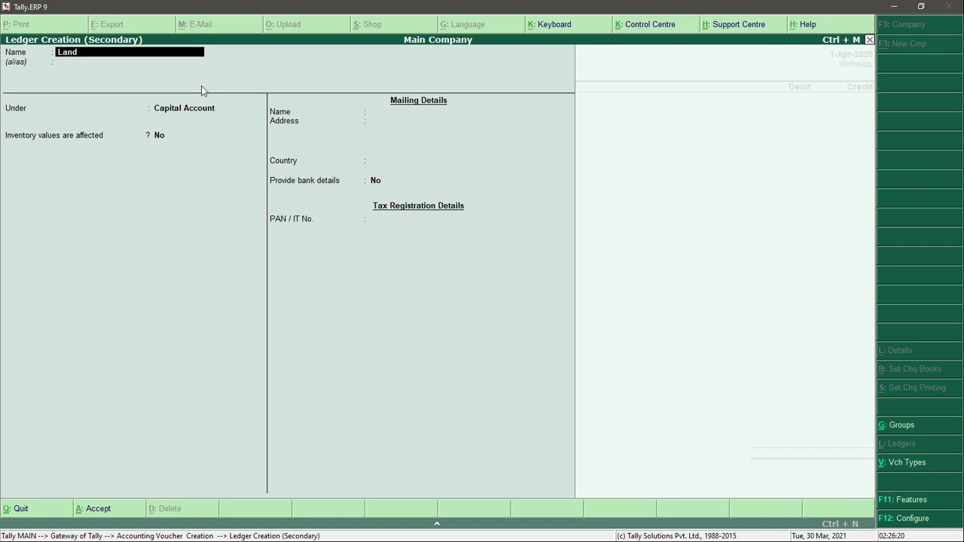
{"action": "type", "text": " for Business"}
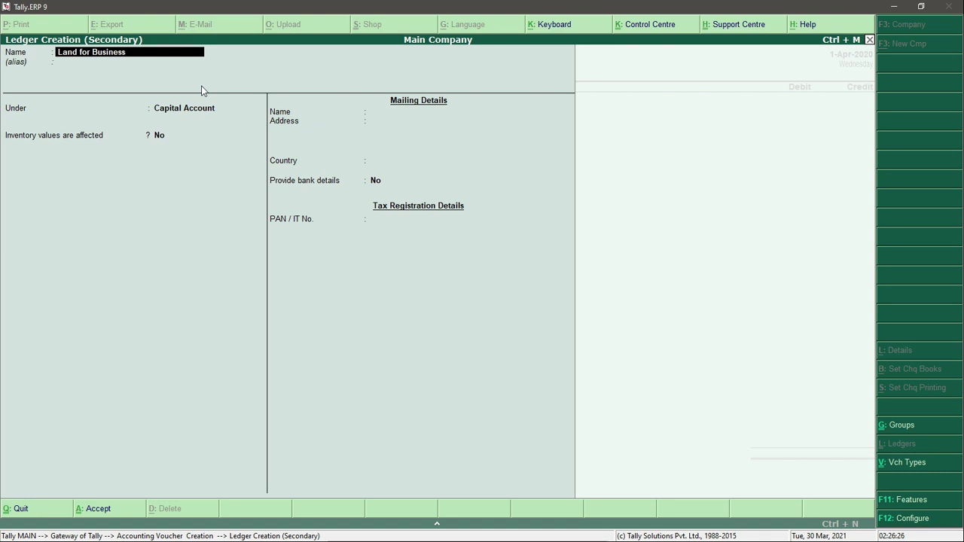
{"action": "type", "text": " a/c"}
{"action": "key", "text": "Return"}
{"action": "key", "text": "Return"}
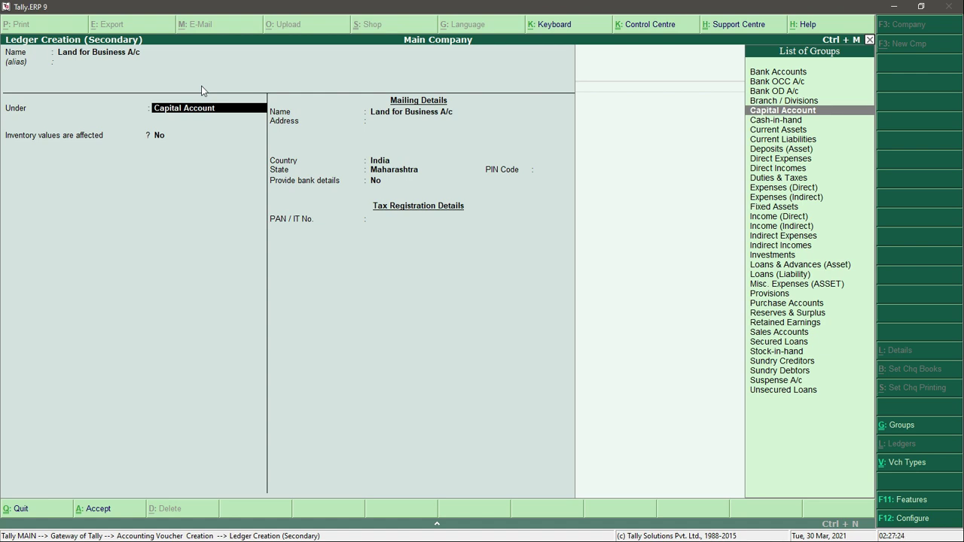
Step: Place the land ledger under Fixed Assets, keep the remaining details at their defaults, and save it
{"action": "type", "text": "Fixed Assets"}
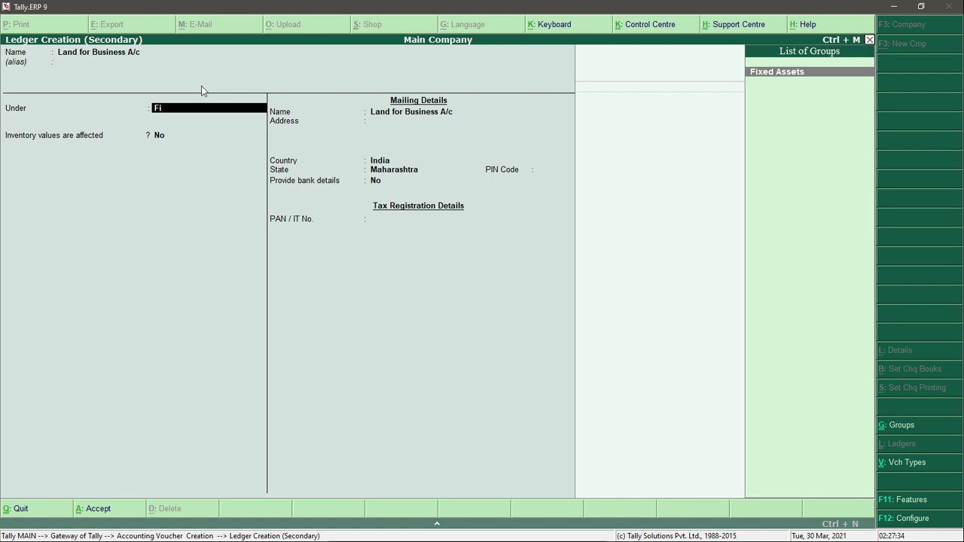
{"action": "key", "text": "Return"}
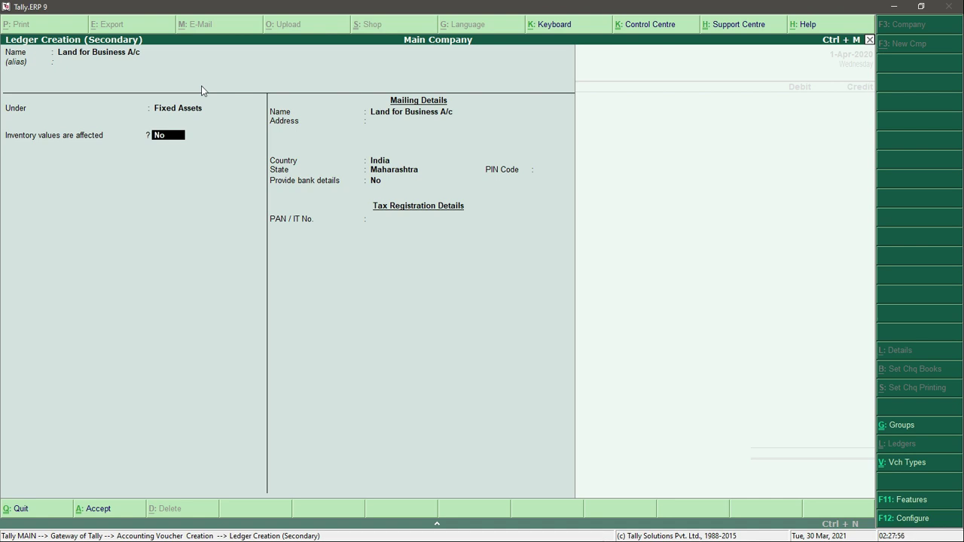
{"action": "key", "text": "Return"}
{"action": "key", "text": "Return"}
{"action": "key", "text": "Return"}
{"action": "key", "text": "Return"}
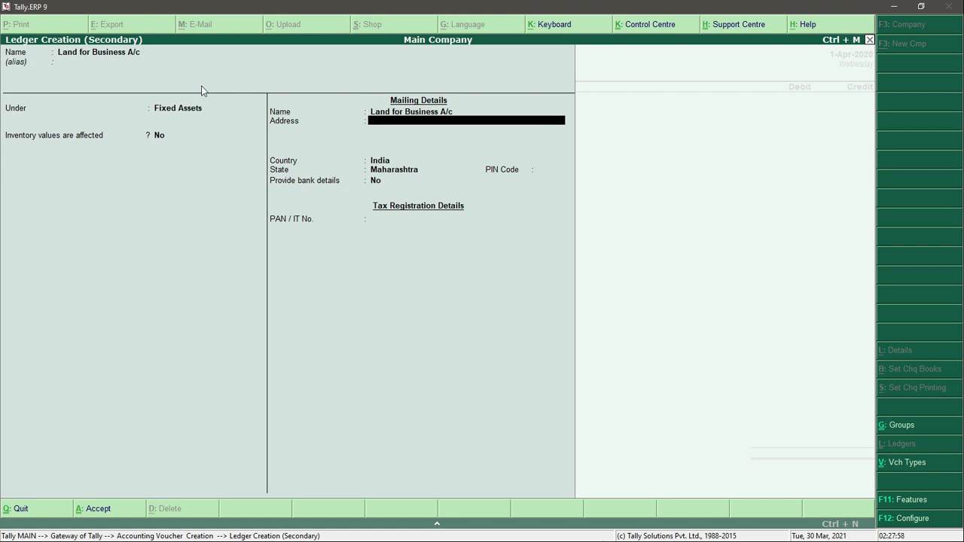
{"action": "key", "text": "Return"}
{"action": "key", "text": "Return"}
{"action": "key", "text": "Return"}
{"action": "key", "text": "Return"}
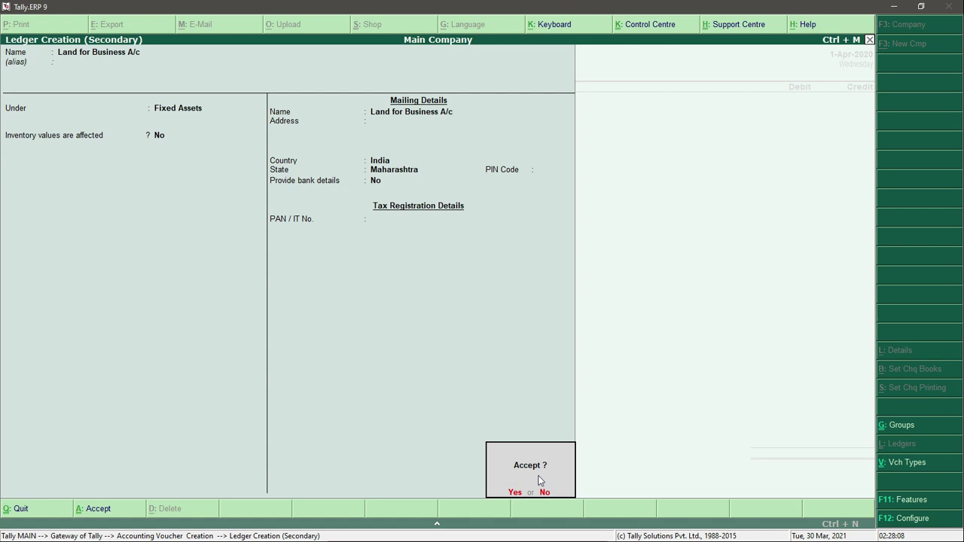
{"action": "key", "text": "Return"}
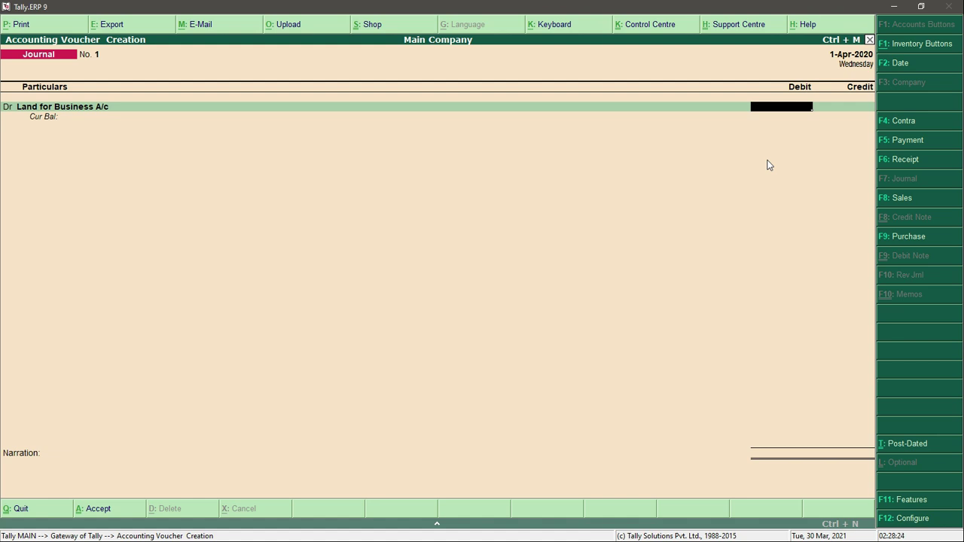
Step: Debit the land ledger with 50,000 and begin a credit entry on the following line
{"action": "type", "text": "50000"}
{"action": "key", "text": "Return"}
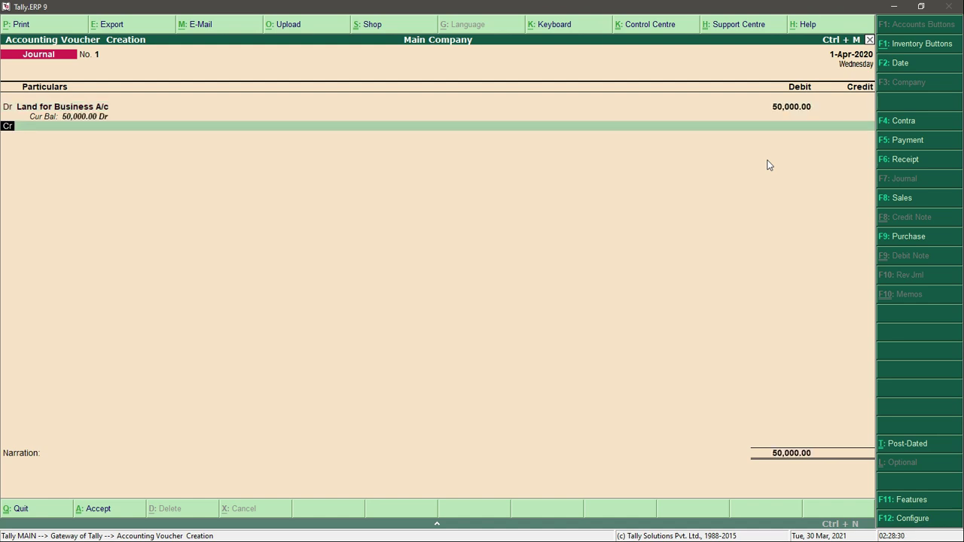
{"action": "key", "text": "Return"}
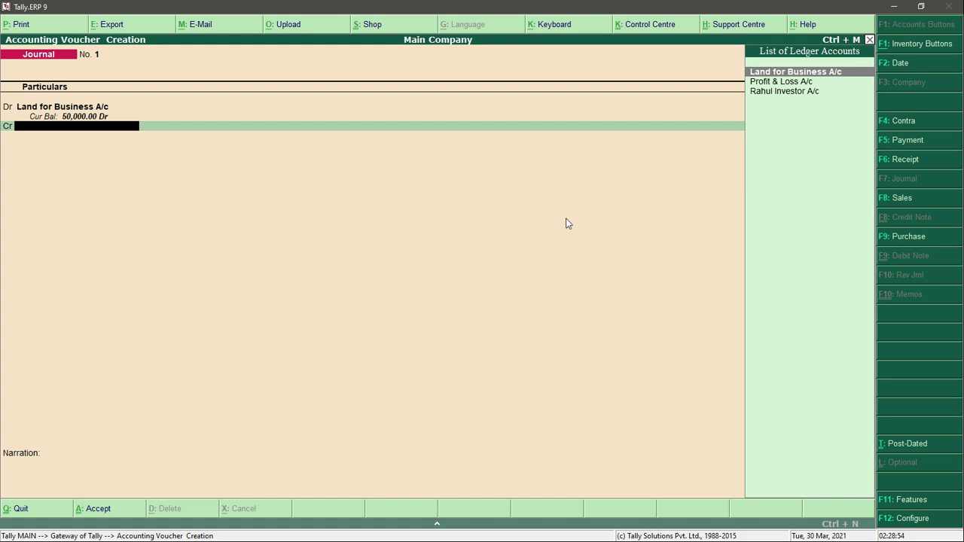
Step: Start a new ledger for the credit entry, named with the land investor's name plus "Investor A/c", without an alias
{"action": "key", "text": "alt+c"}
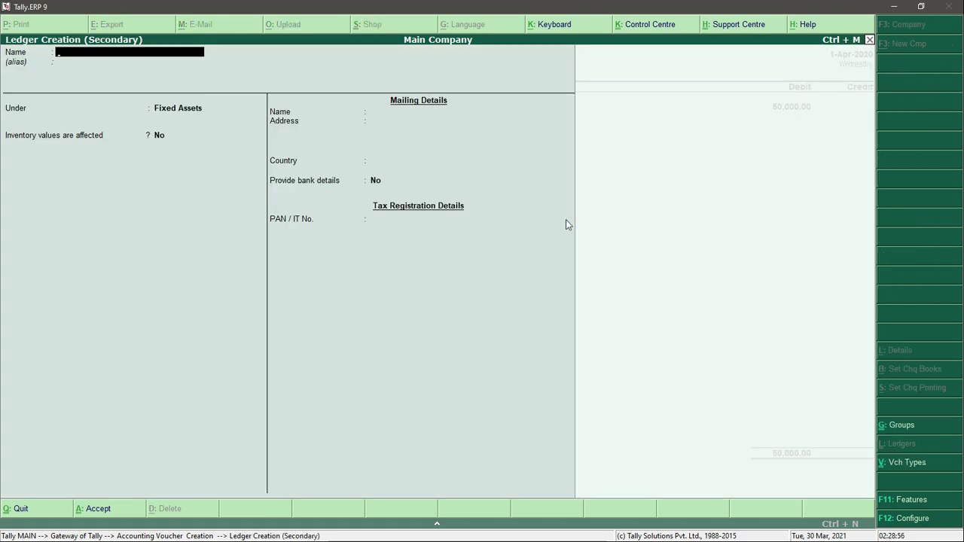
{"action": "type", "text": "Pawan"}
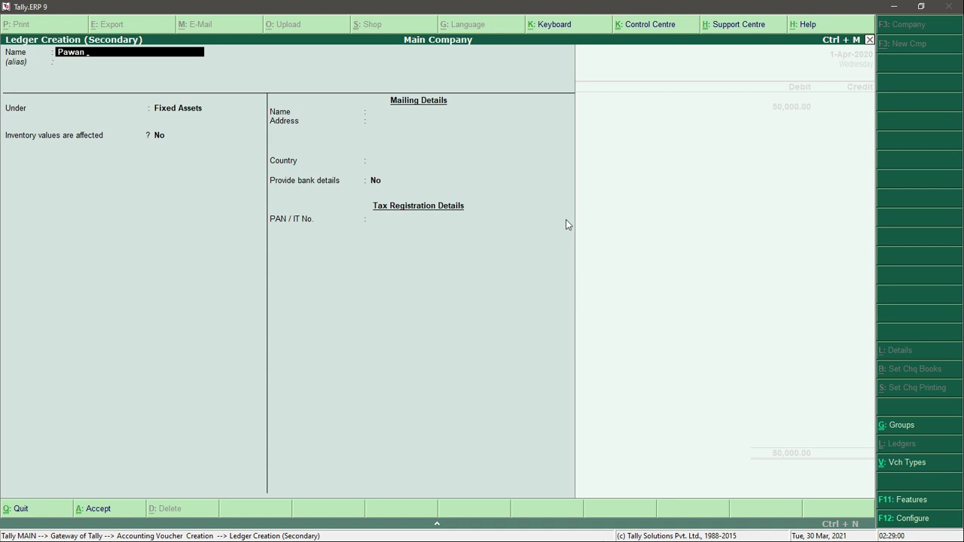
{"action": "type", "text": " investor A/c"}
{"action": "key", "text": "Return"}
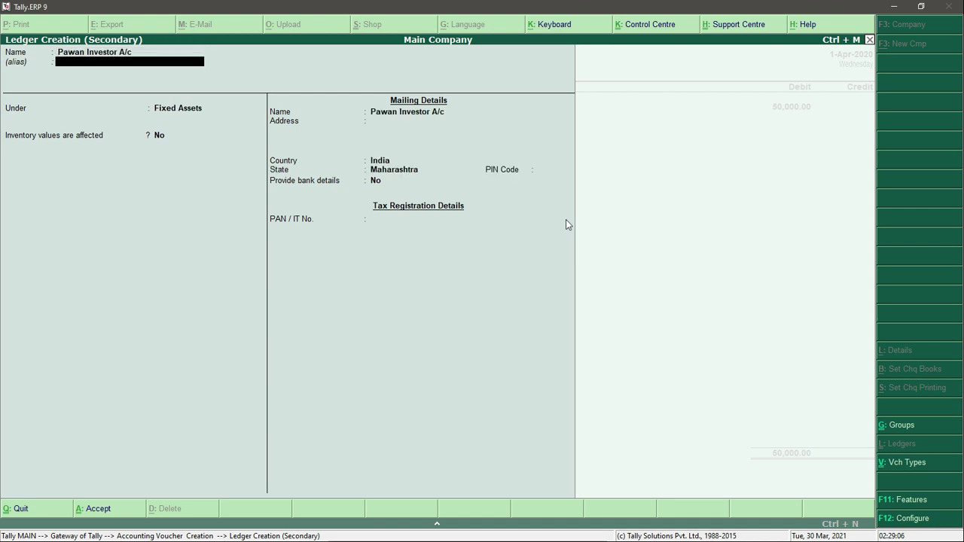
{"action": "key", "text": "Return"}
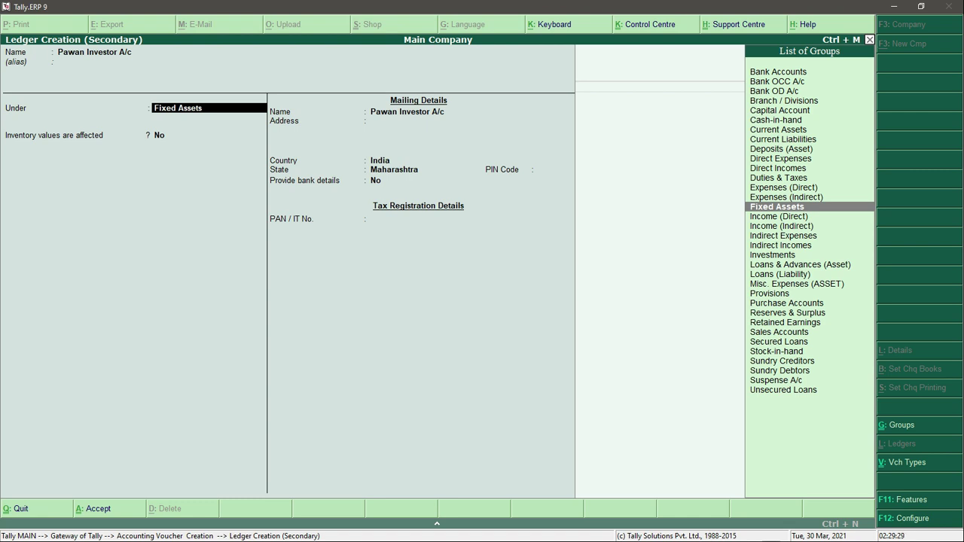
Step: Assign the investor ledger to the Capital Account group
{"action": "key", "text": "Up"}
{"action": "key", "text": "Up"}
{"action": "key", "text": "Up"}
{"action": "key", "text": "Up"}
{"action": "key", "text": "Up"}
{"action": "key", "text": "Up"}
{"action": "key", "text": "Up"}
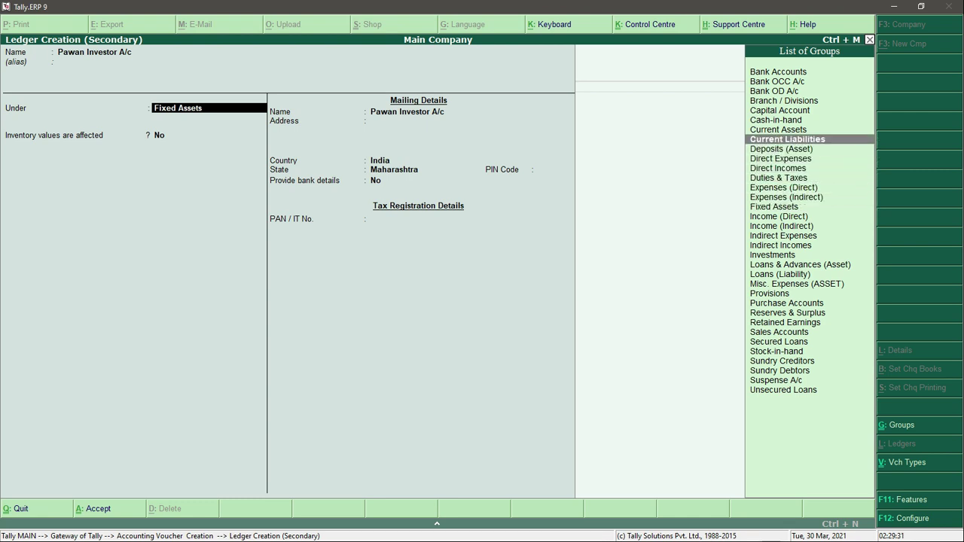
{"action": "key", "text": "Up"}
{"action": "key", "text": "Up"}
{"action": "key", "text": "Up"}
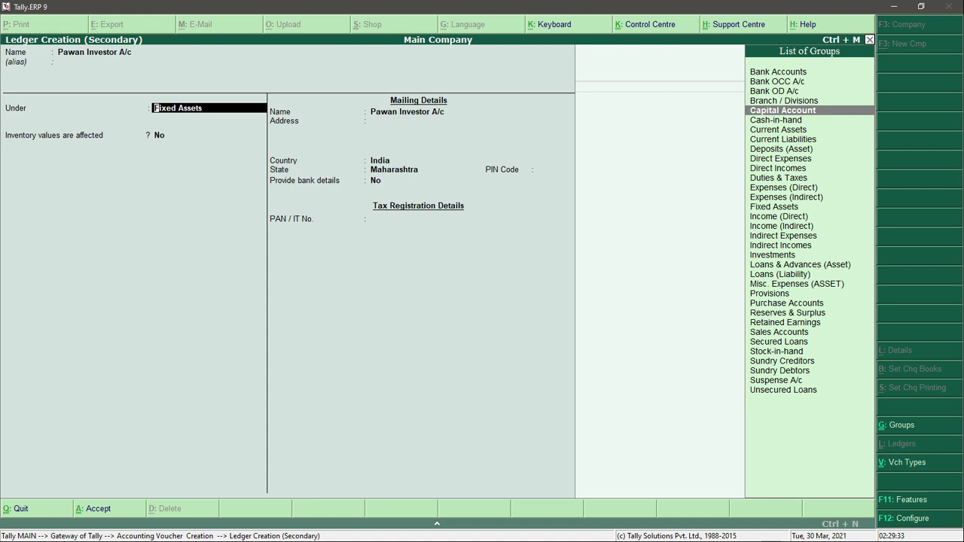
{"action": "key", "text": "Return"}
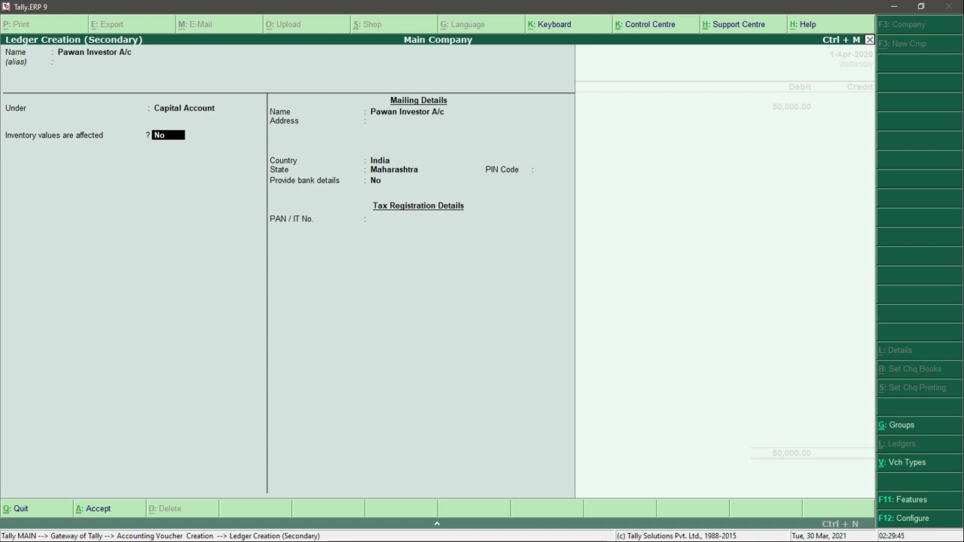
Step: Keep inventory values unaffected and retain the default mailing details, with a blank address, India as country and Maharashtra as state
{"action": "key", "text": "Return"}
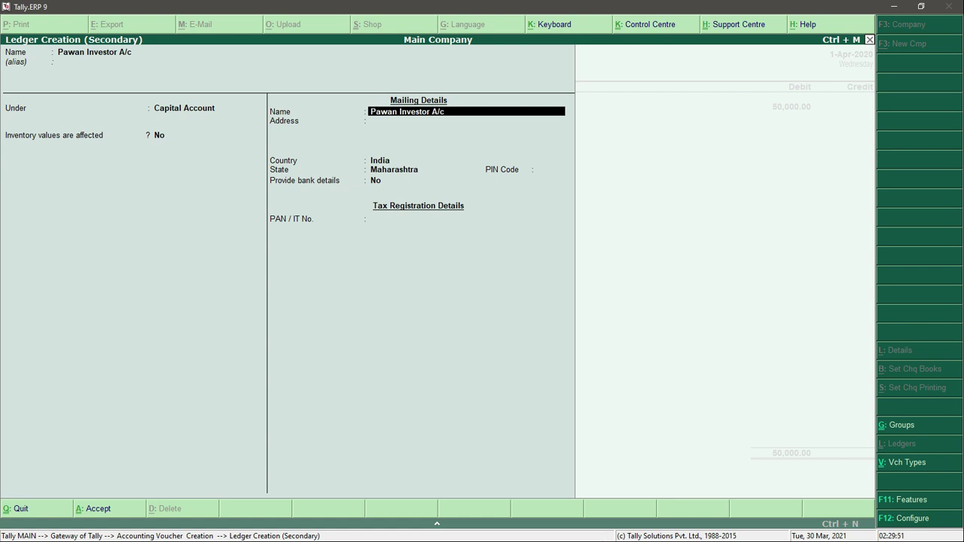
{"action": "key", "text": "Return"}
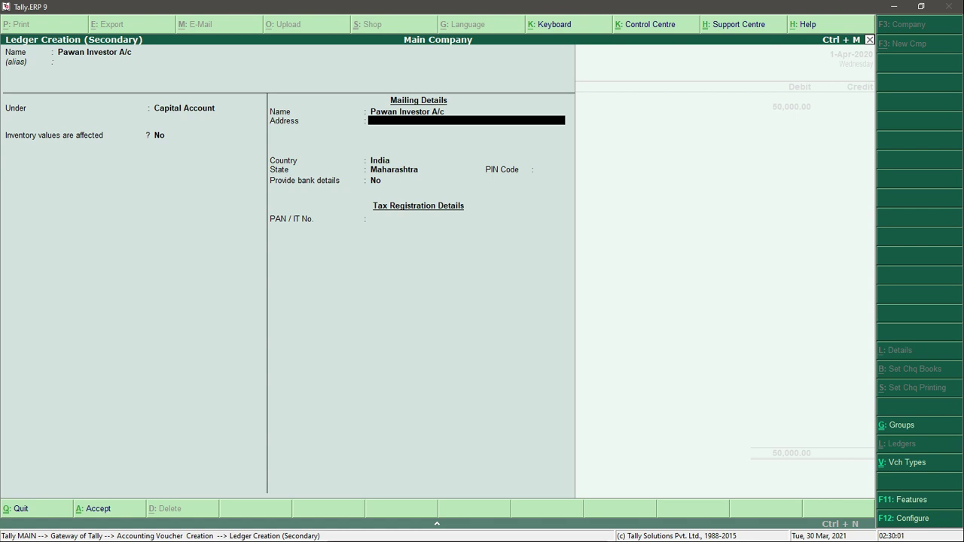
{"action": "key", "text": "Return"}
{"action": "key", "text": "Return"}
{"action": "key", "text": "Return"}
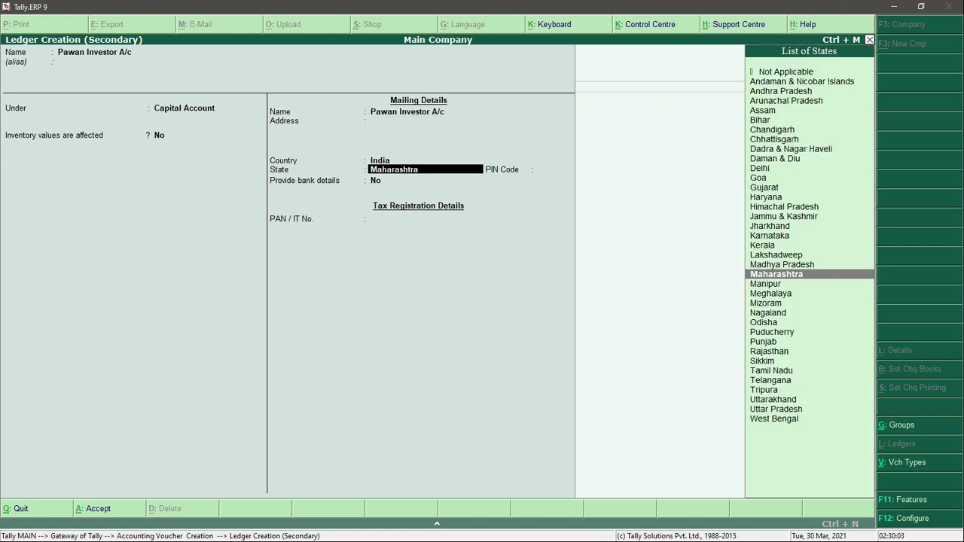
{"action": "key", "text": "Return"}
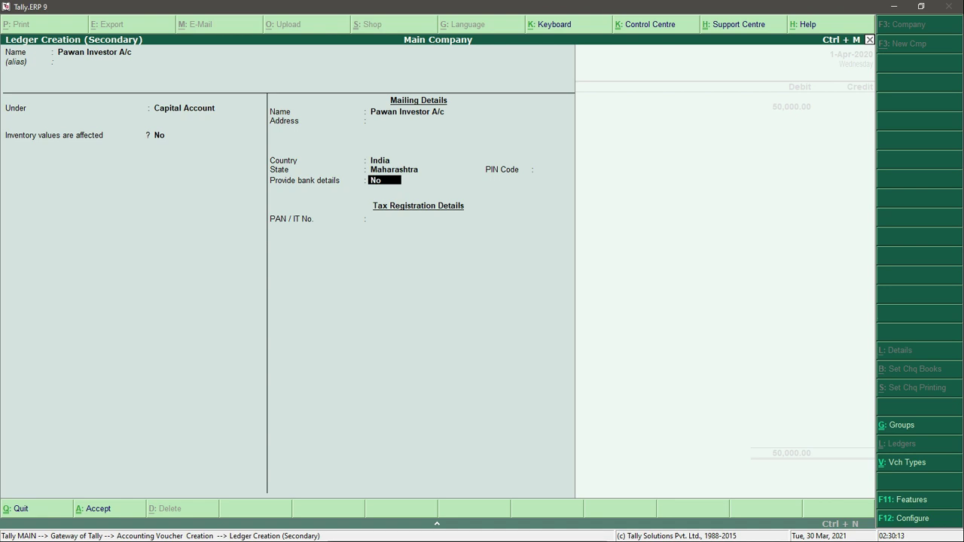
Step: Enable bank details for the investor ledger and enter the investor's nickname, keeping the default favouring name
{"action": "key", "text": "BackSpace"}
{"action": "type", "text": "yes"}
{"action": "key", "text": "Return"}
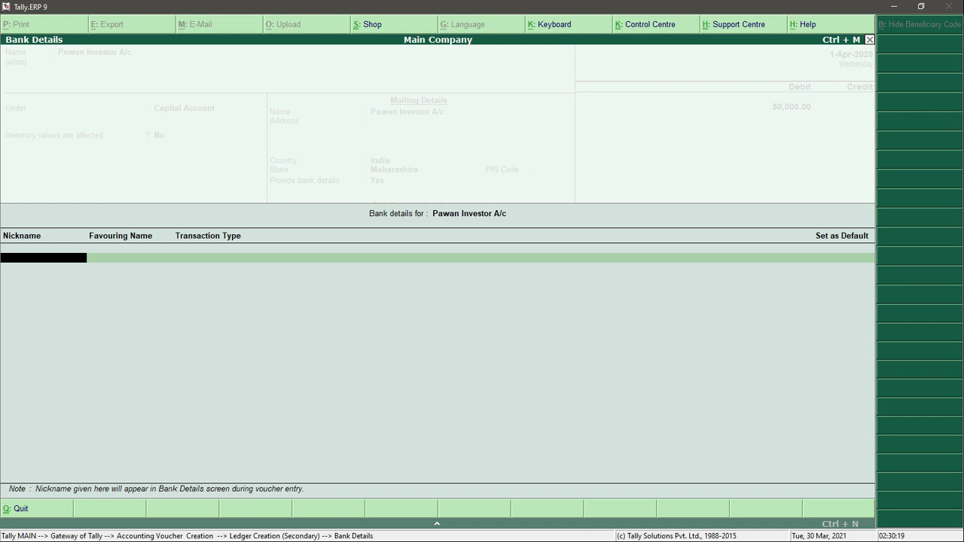
{"action": "key", "text": "Return"}
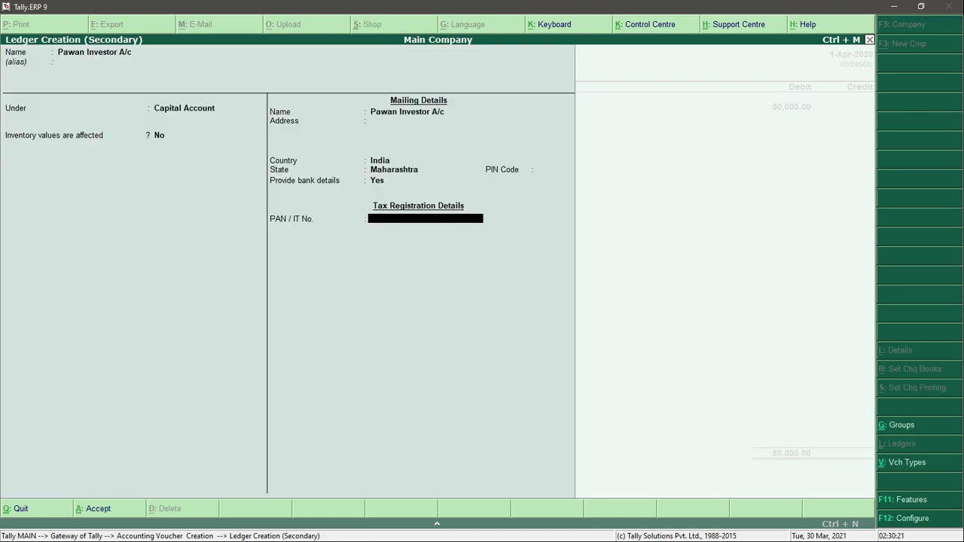
{"action": "key", "text": "BackSpace"}
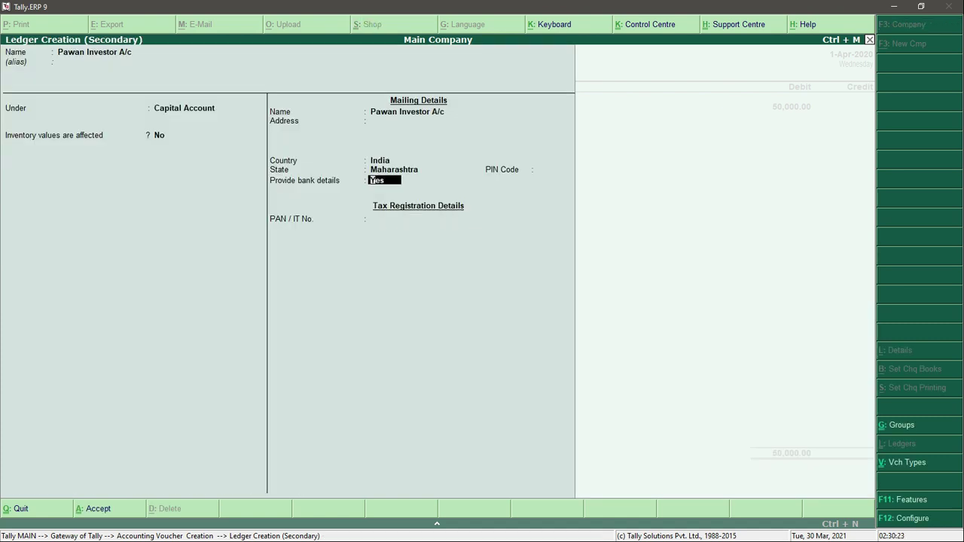
{"action": "key", "text": "Return"}
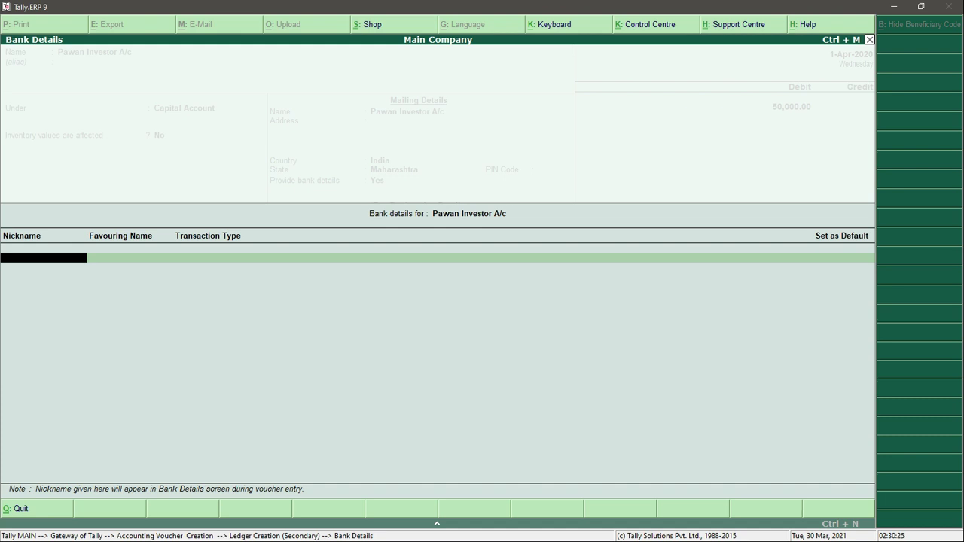
{"action": "type", "text": "Pawan"}
{"action": "key", "text": "Return"}
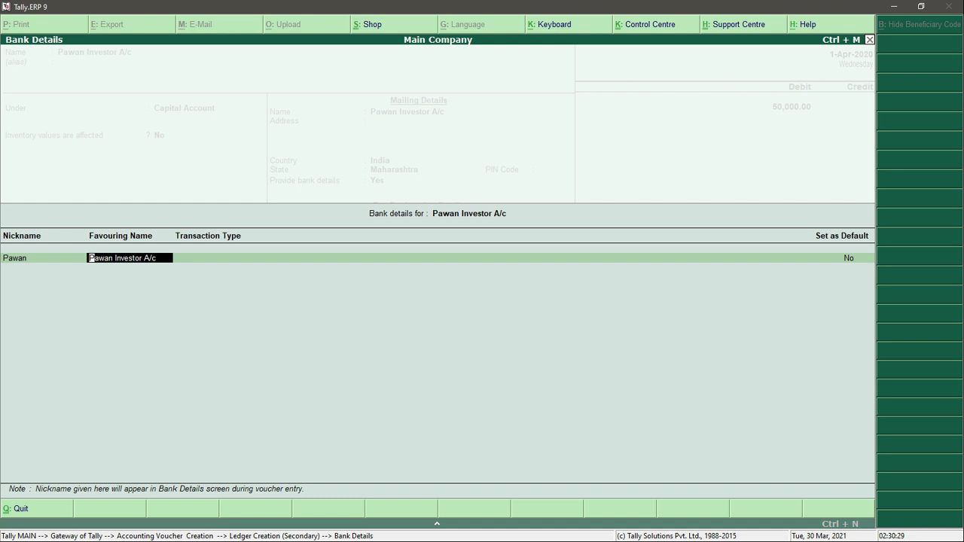
{"action": "key", "text": "Return"}
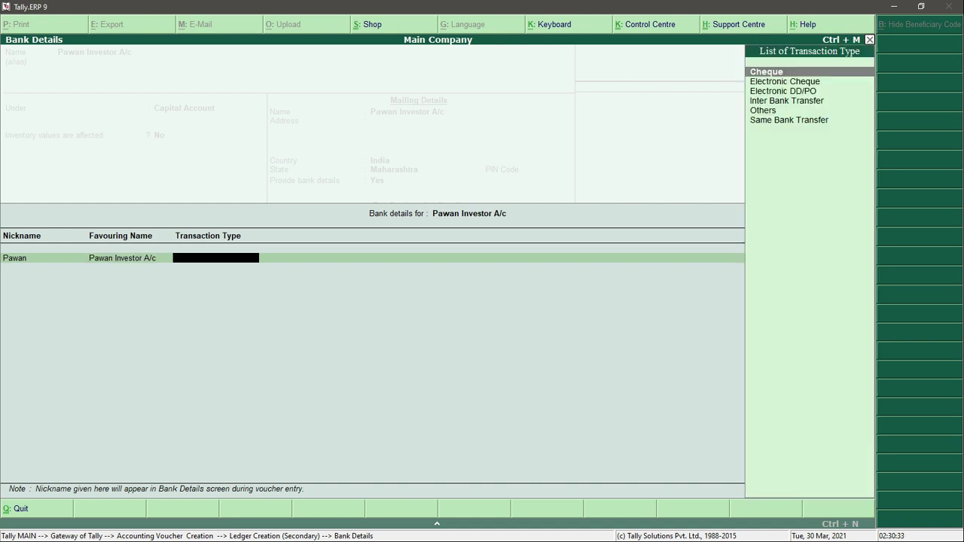
Step: Compare the available transaction types for the investor's bank details and choose Others
{"action": "key", "text": "Down"}
{"action": "key", "text": "Down"}
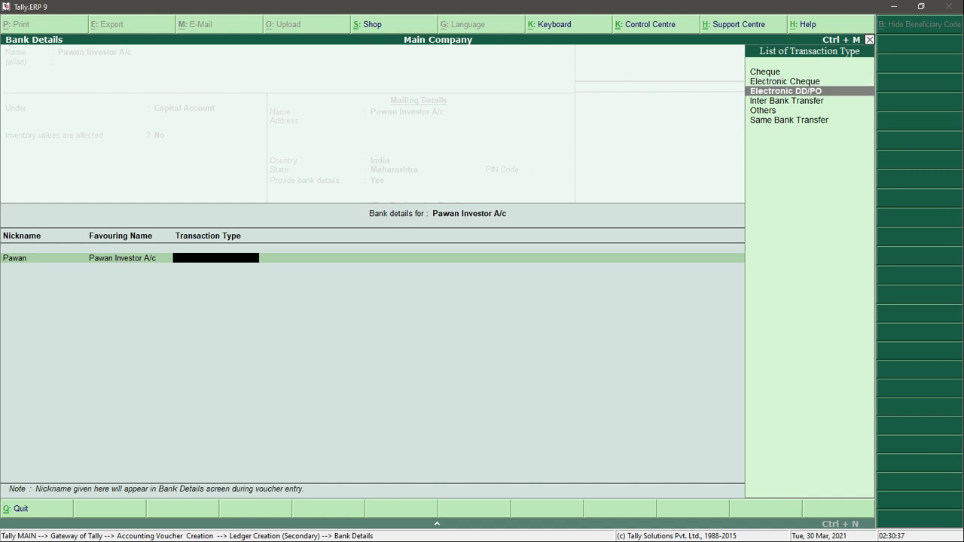
{"action": "key", "text": "Down"}
{"action": "key", "text": "Down"}
{"action": "key", "text": "Down"}
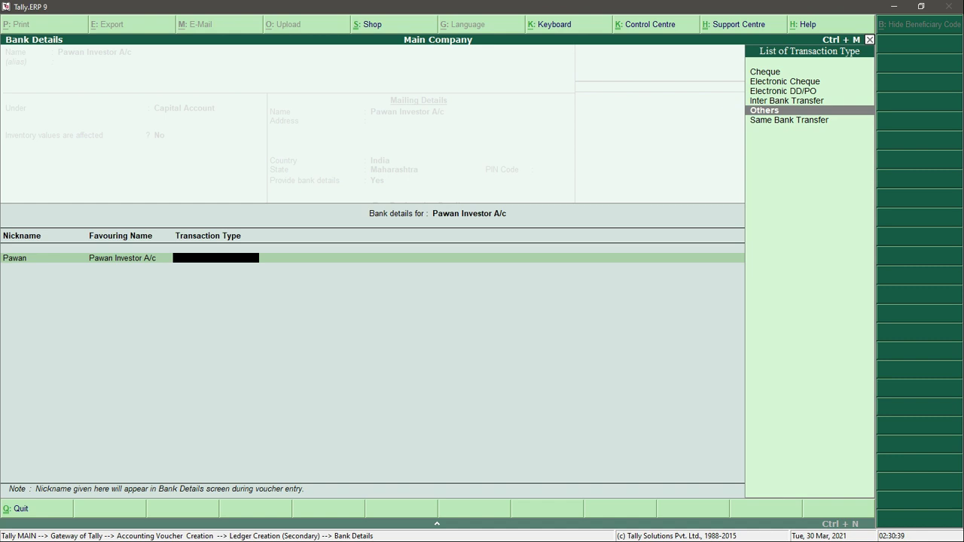
{"action": "key", "text": "Up"}
{"action": "key", "text": "Up"}
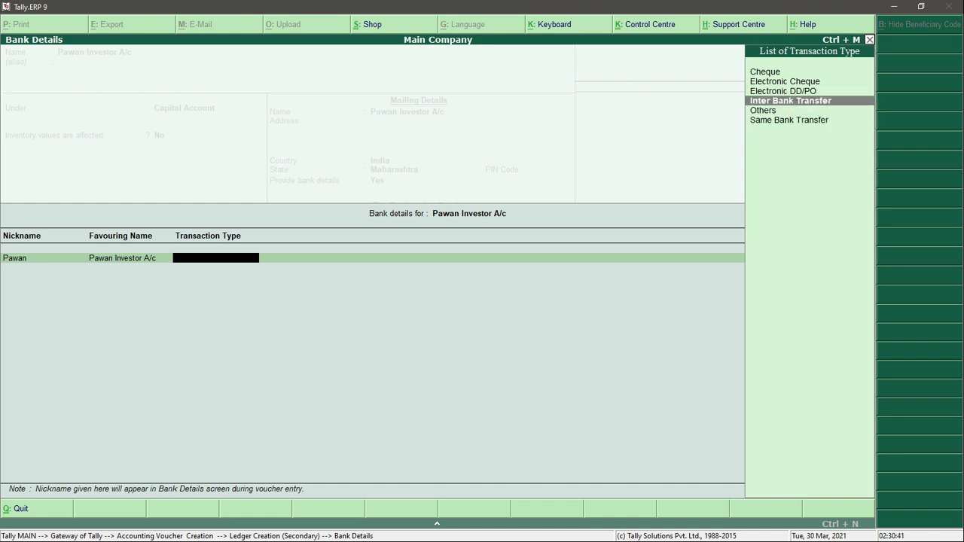
{"action": "key", "text": "Up"}
{"action": "key", "text": "Down"}
{"action": "key", "text": "Up"}
{"action": "key", "text": "Up"}
{"action": "key", "text": "Up"}
{"action": "key", "text": "Down"}
{"action": "key", "text": "Down"}
{"action": "key", "text": "Down"}
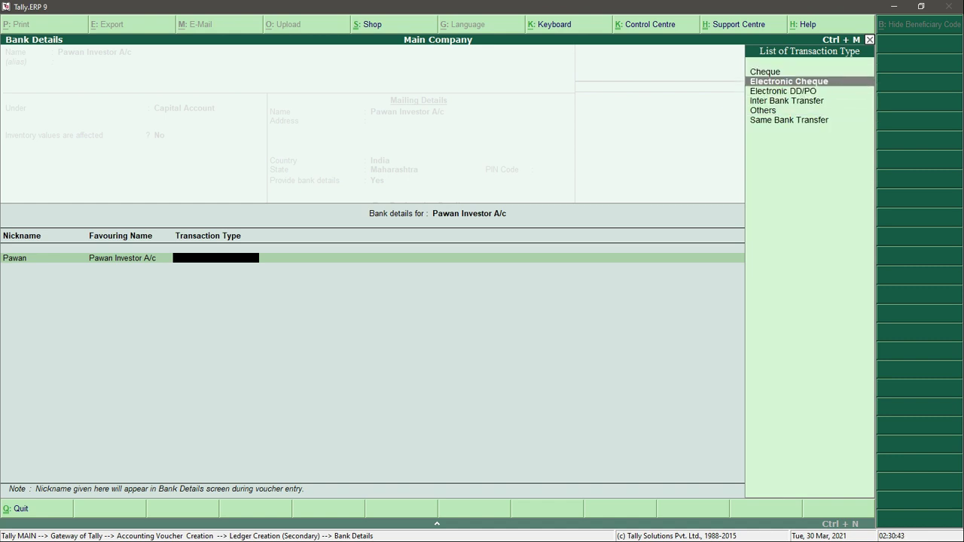
{"action": "key", "text": "Up"}
{"action": "key", "text": "Up"}
{"action": "key", "text": "Up"}
{"action": "key", "text": "Down"}
{"action": "key", "text": "Down"}
{"action": "key", "text": "Down"}
{"action": "key", "text": "Down"}
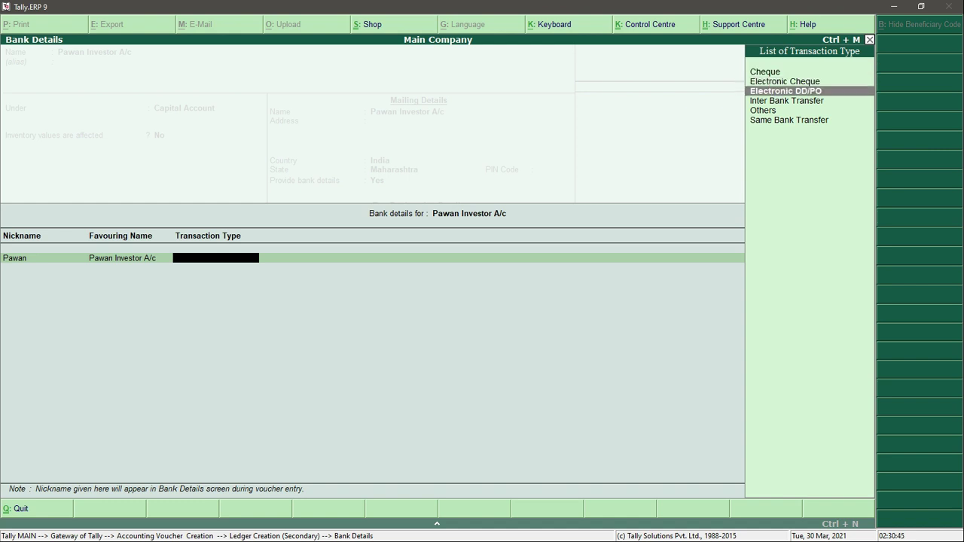
{"action": "key", "text": "Up"}
{"action": "key", "text": "Down"}
{"action": "key", "text": "Down"}
{"action": "key", "text": "Up"}
{"action": "key", "text": "Up"}
{"action": "key", "text": "Up"}
{"action": "key", "text": "Down"}
{"action": "key", "text": "Down"}
{"action": "key", "text": "Down"}
{"action": "key", "text": "Up"}
{"action": "key", "text": "Return"}
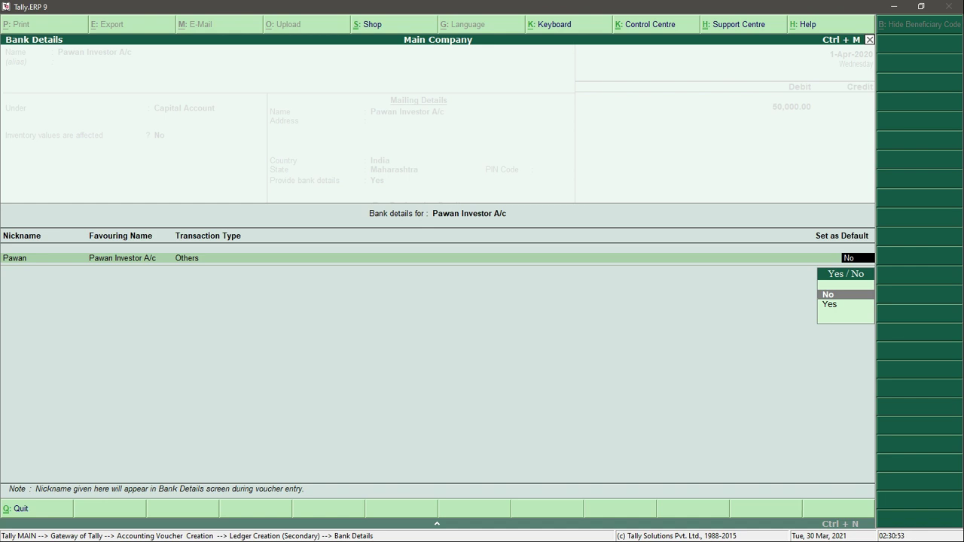
Step: Keep the investor's bank entry from being the default and finish the bank details
{"action": "key", "text": "Down"}
{"action": "key", "text": "Up"}
{"action": "key", "text": "Return"}
{"action": "key", "text": "Return"}
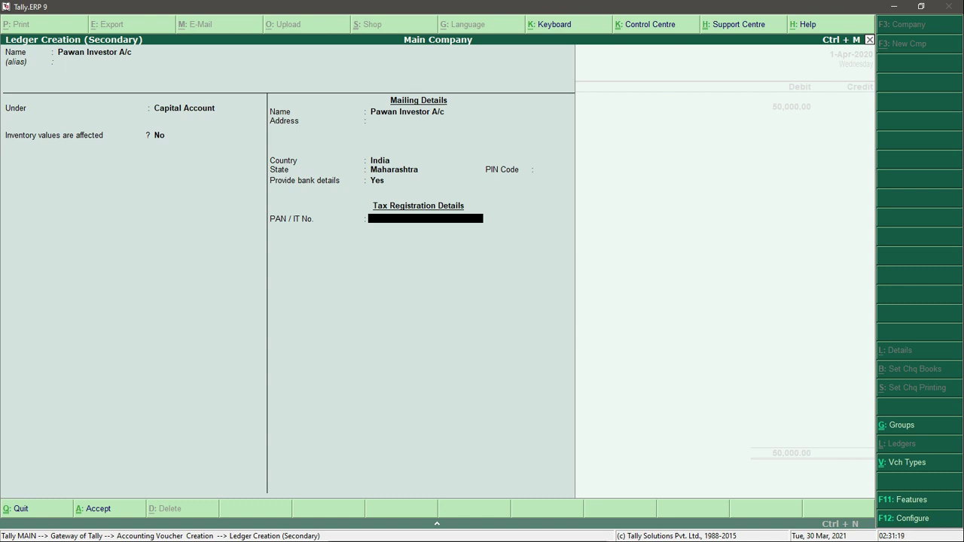
Step: Turn off bank details for the investor ledger, leave the PAN / IT number blank, and save the ledger
{"action": "key", "text": "Up"}
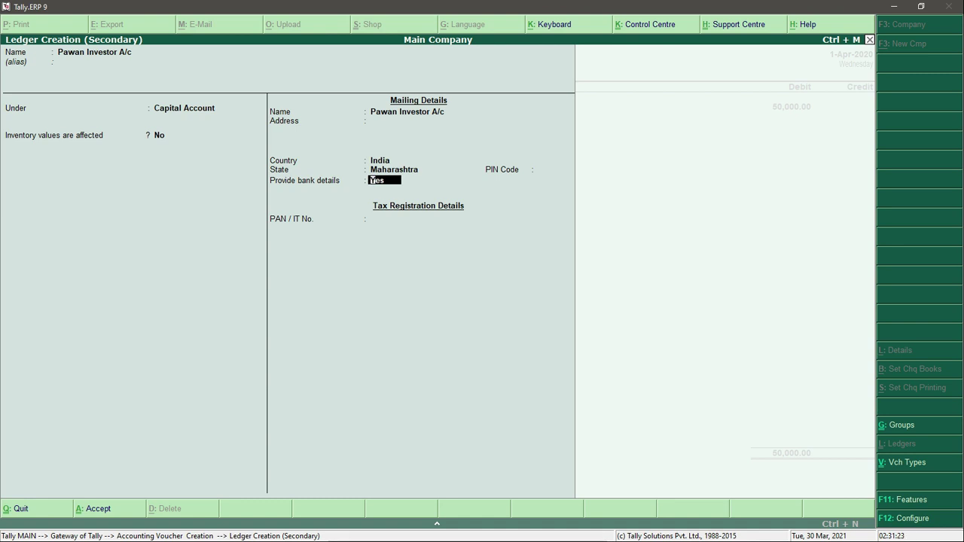
{"action": "type", "text": "no"}
{"action": "key", "text": "Return"}
{"action": "key", "text": "Return"}
{"action": "key", "text": "Escape"}
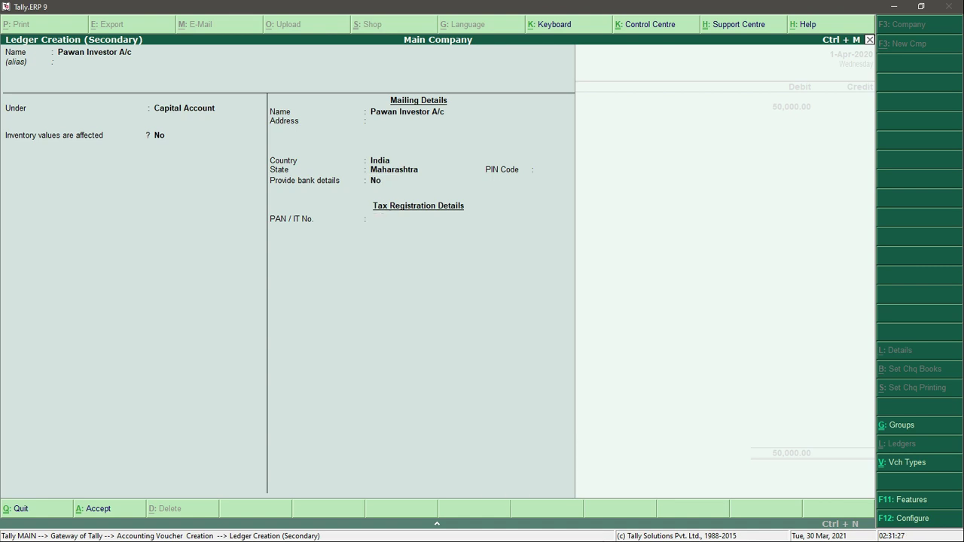
{"action": "key", "text": "ctrl+a"}
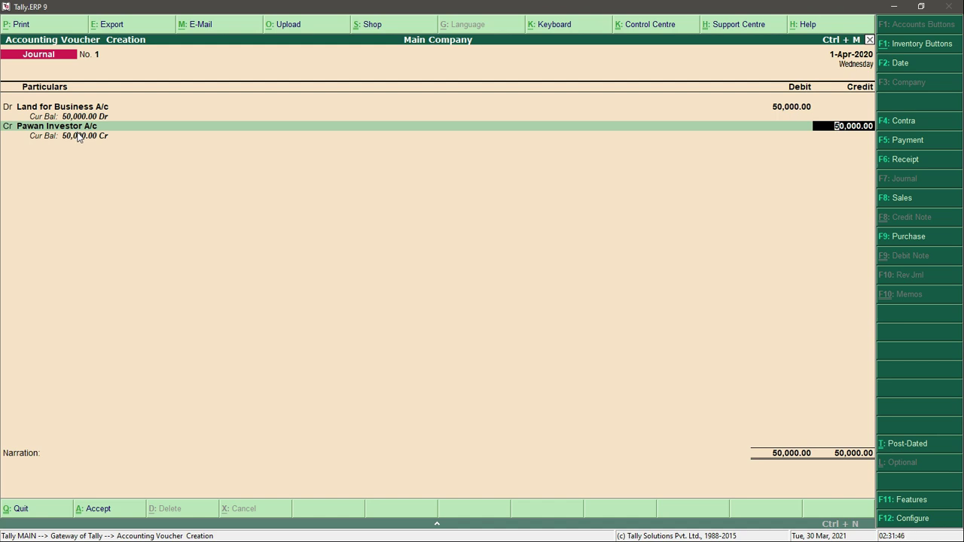
Step: Accept the 50,000 credit, add the narration "land invested in the business by" plus the investor's name, and save the journal voucher
{"action": "key", "text": "Return"}
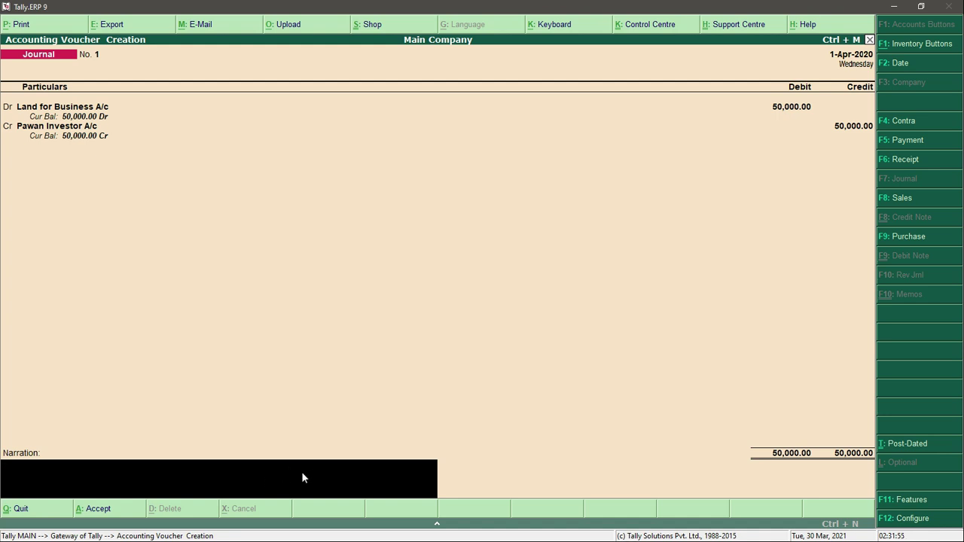
{"action": "type", "text": "land invested in the business"}
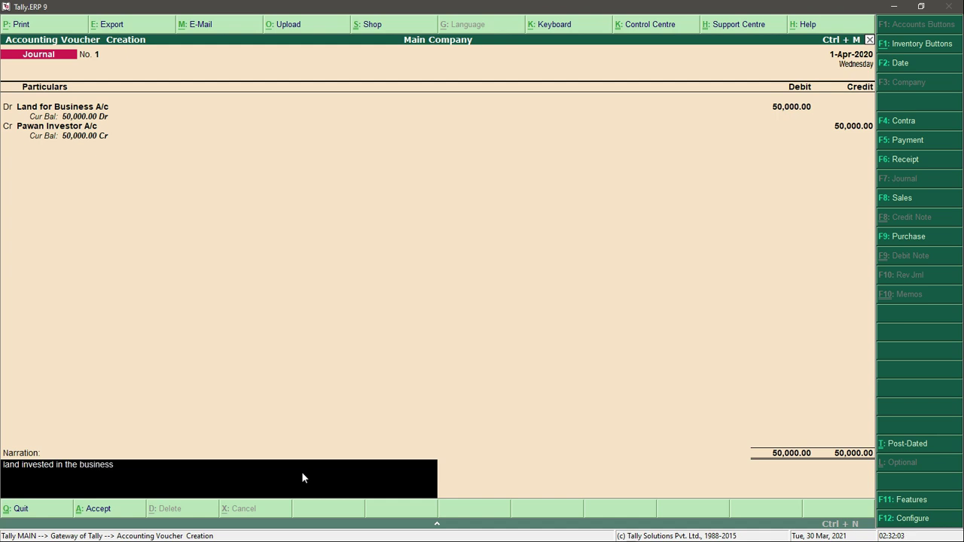
{"action": "type", "text": " by pawan"}
{"action": "key", "text": "Return"}
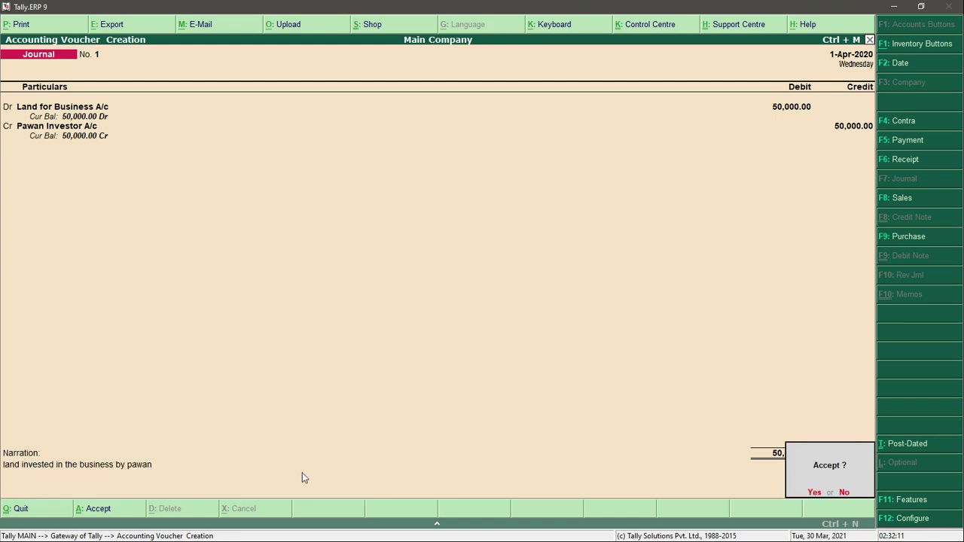
{"action": "key", "text": "Return"}
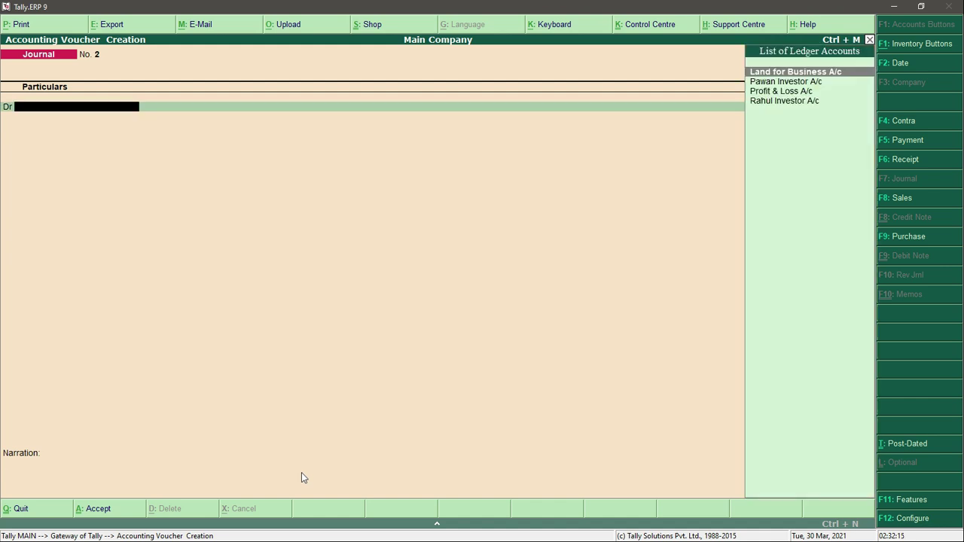
Step: Switch to the Word transaction list and examine item 2, covering the SBI account opening, deposit and withdrawal
{"action": "key", "text": "super"}
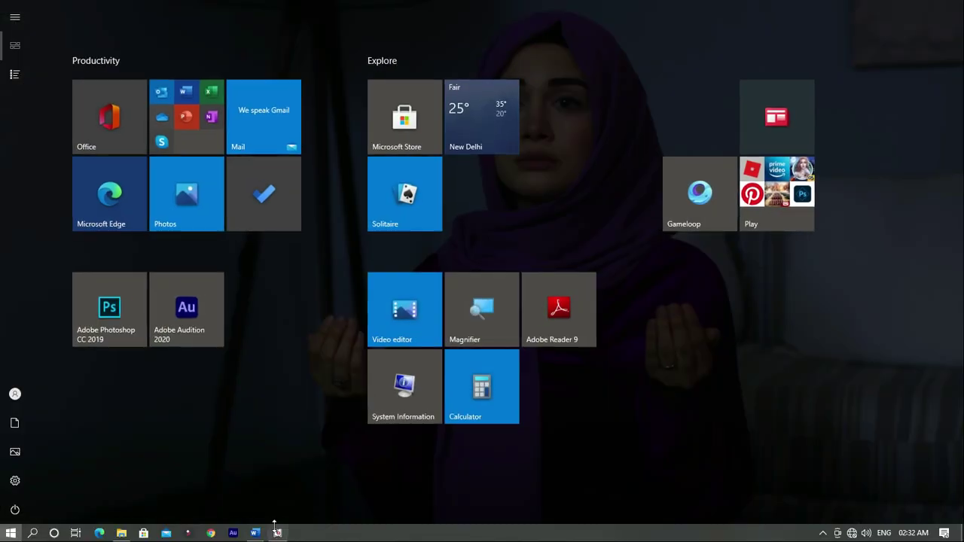
{"action": "left_click", "coordinate": [263, 533]}
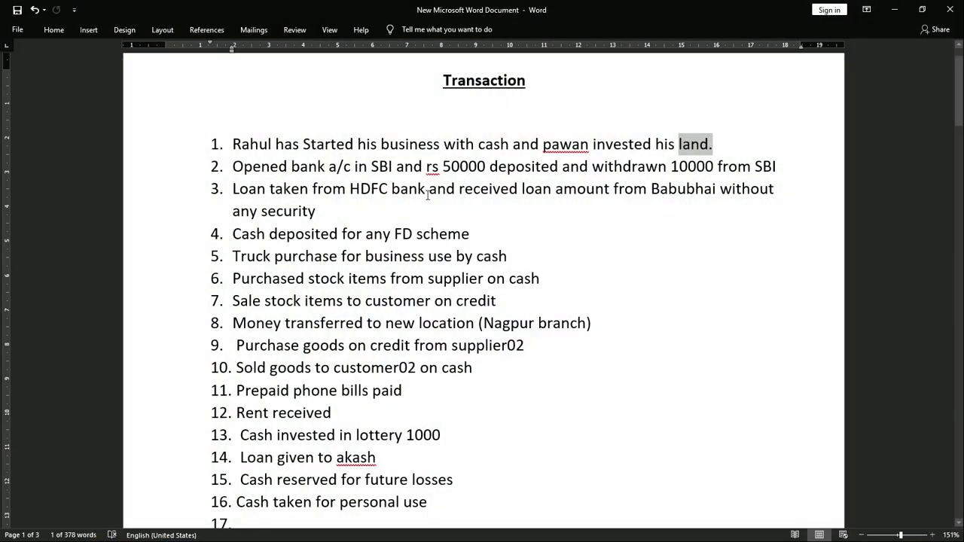
{"action": "left_click_drag", "start_coordinate": [232, 167], "coordinate": [783, 170]}
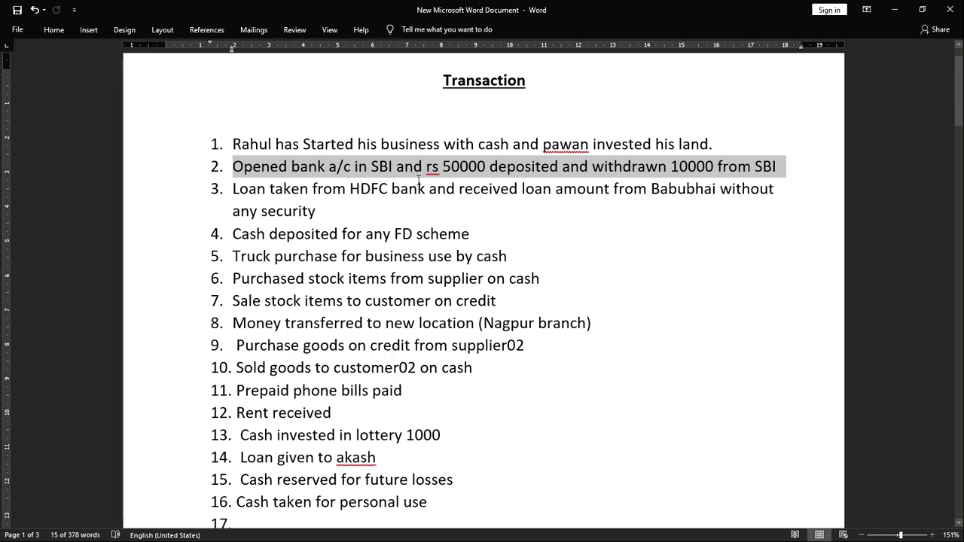
{"action": "left_click", "coordinate": [369, 172]}
{"action": "left_click_drag", "start_coordinate": [370, 172], "coordinate": [389, 170]}
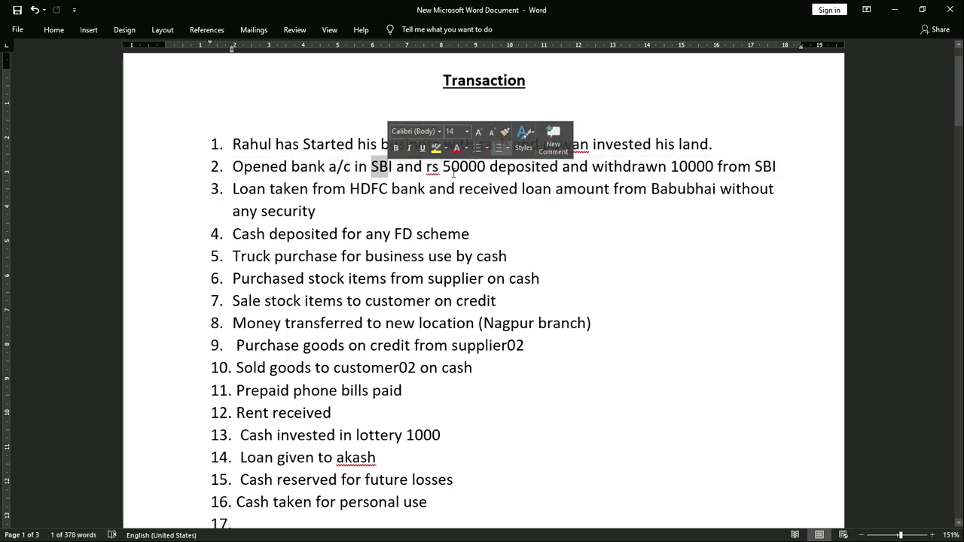
{"action": "left_click_drag", "start_coordinate": [451, 167], "coordinate": [489, 167]}
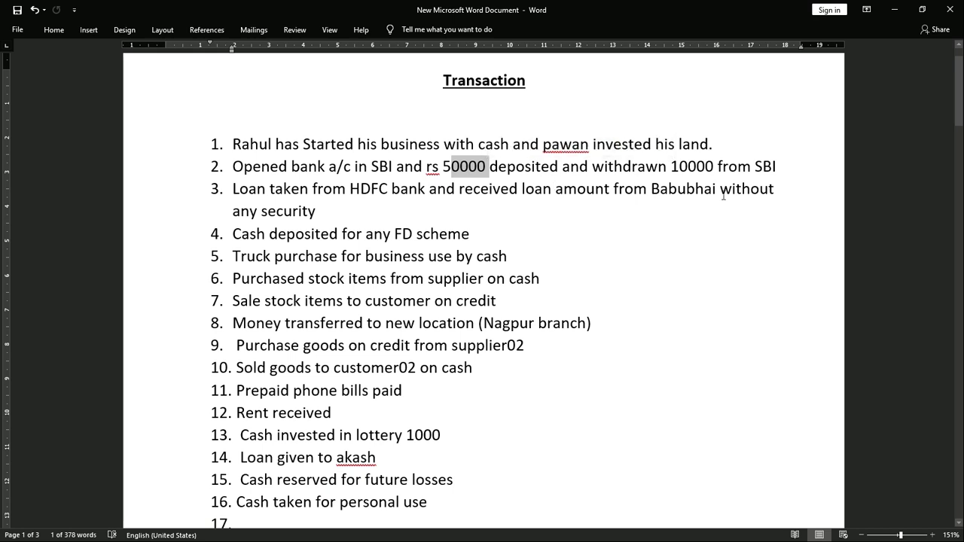
{"action": "left_click_drag", "start_coordinate": [672, 167], "coordinate": [712, 167]}
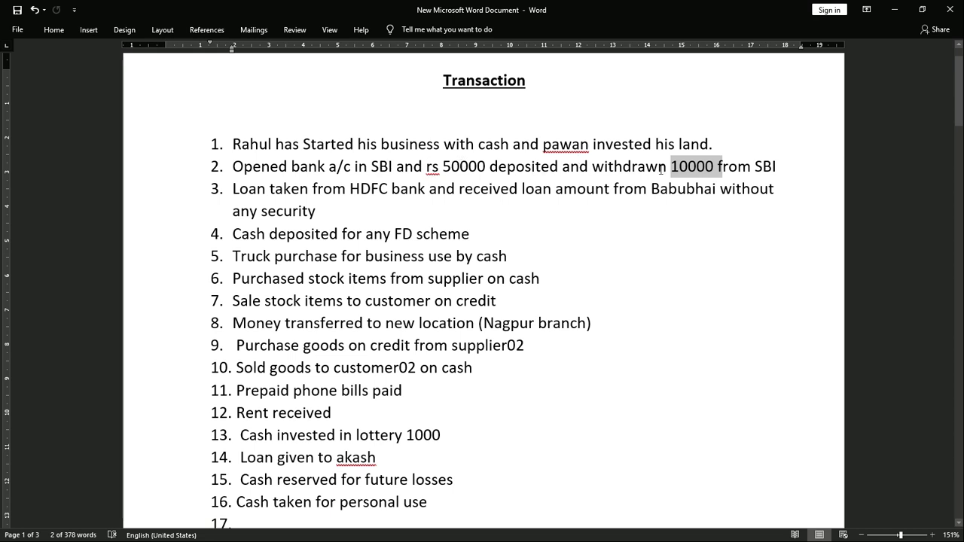
{"action": "left_click", "coordinate": [442, 193]}
Step: Return to Tally.ERP 9 and start a contra voucher that credits Cash with 50,000
{"action": "key", "text": "super"}
{"action": "left_click", "coordinate": [277, 533]}
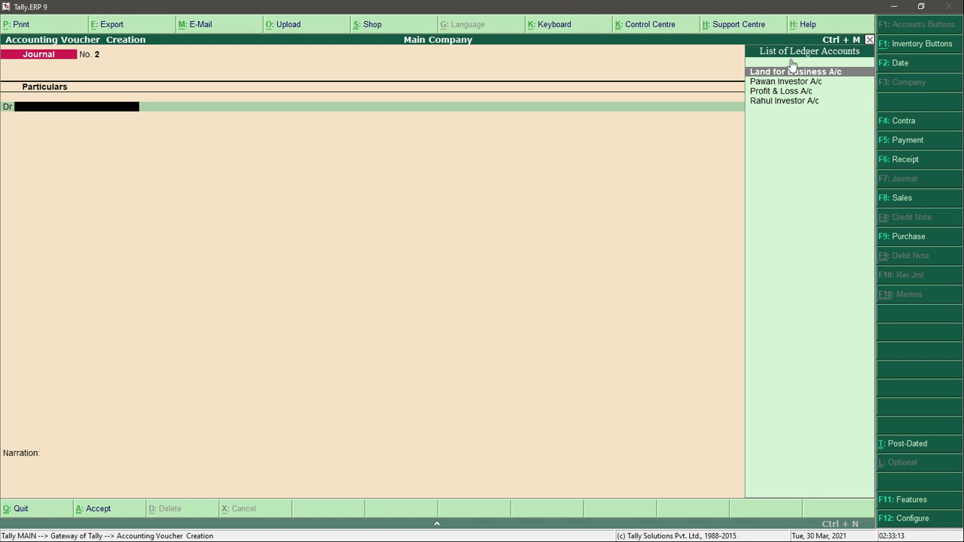
{"action": "left_click", "coordinate": [915, 125]}
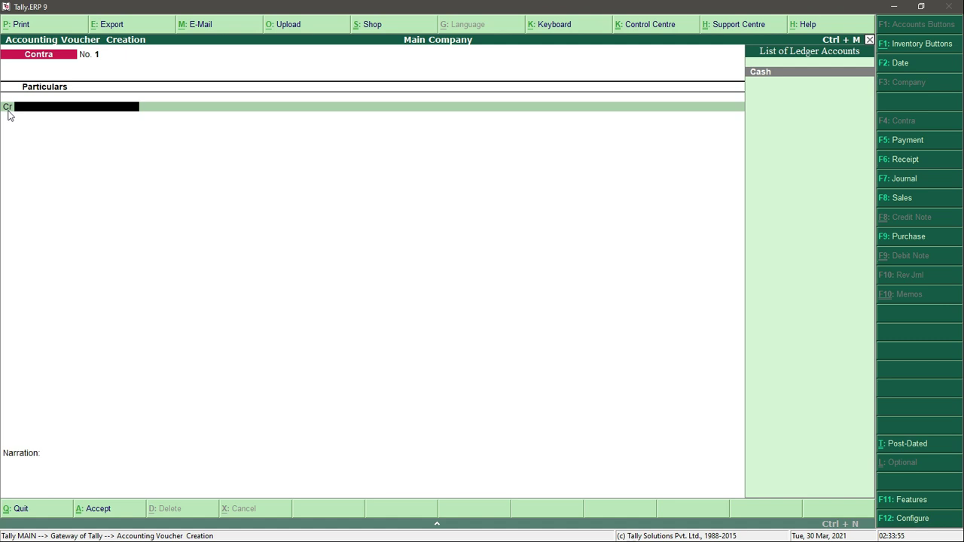
{"action": "key", "text": "Return"}
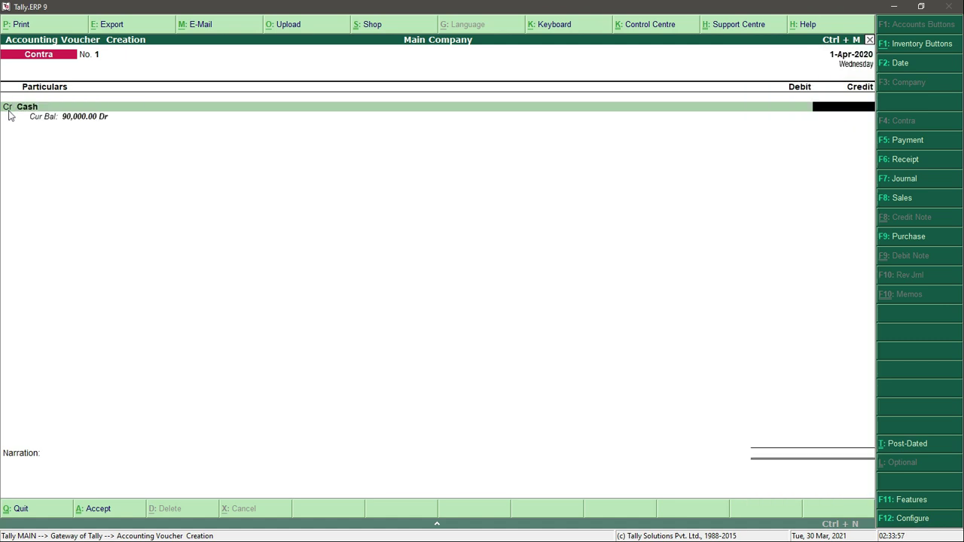
{"action": "type", "text": "50"}
{"action": "type", "text": "000"}
{"action": "key", "text": "Return"}
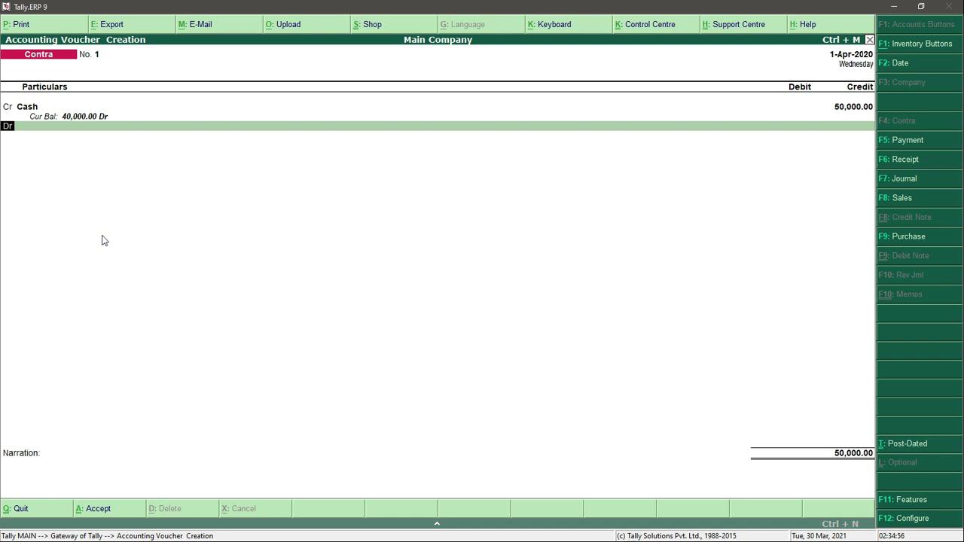
Step: Start a new ledger for the contra voucher's debit entry, named SBI Saving A/c, without an alias
{"action": "key", "text": "Return"}
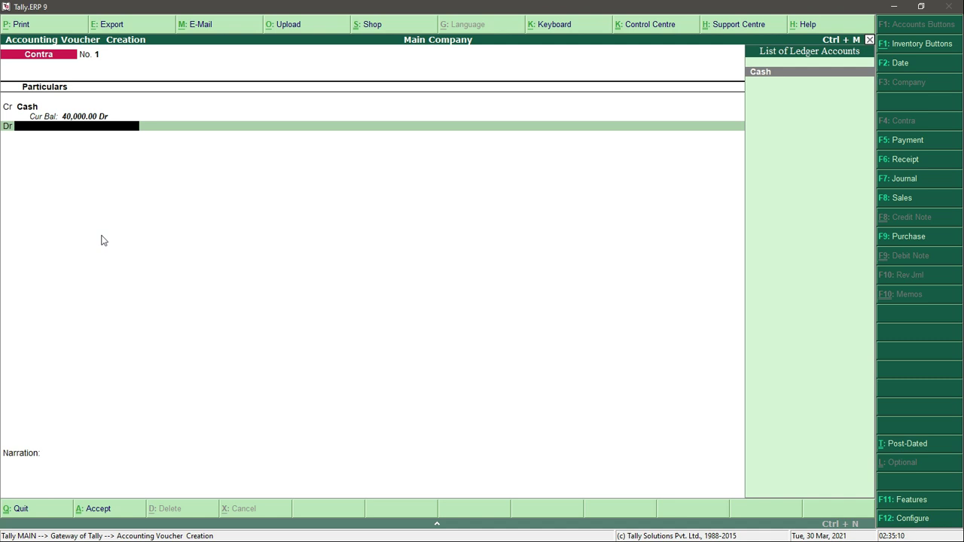
{"action": "key", "text": "alt+c"}
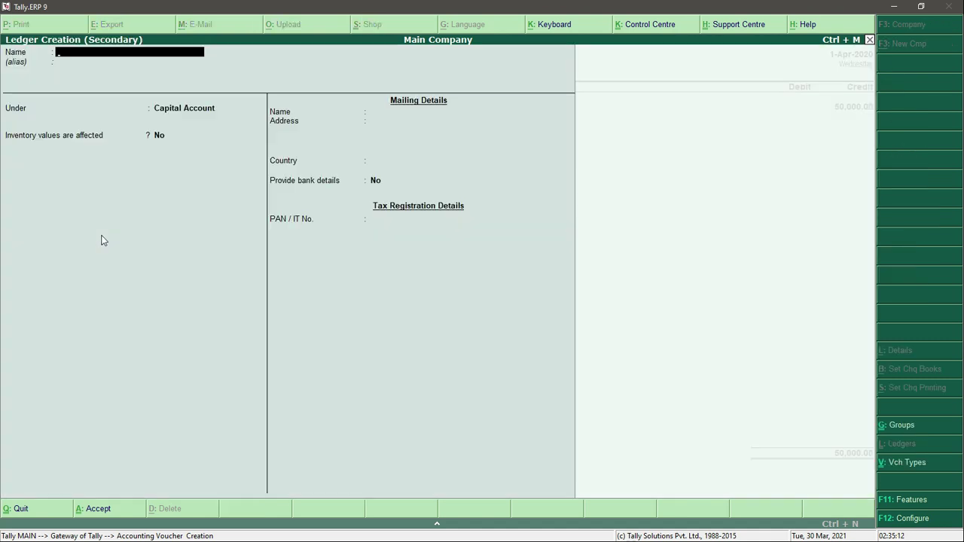
{"action": "type", "text": "S"}
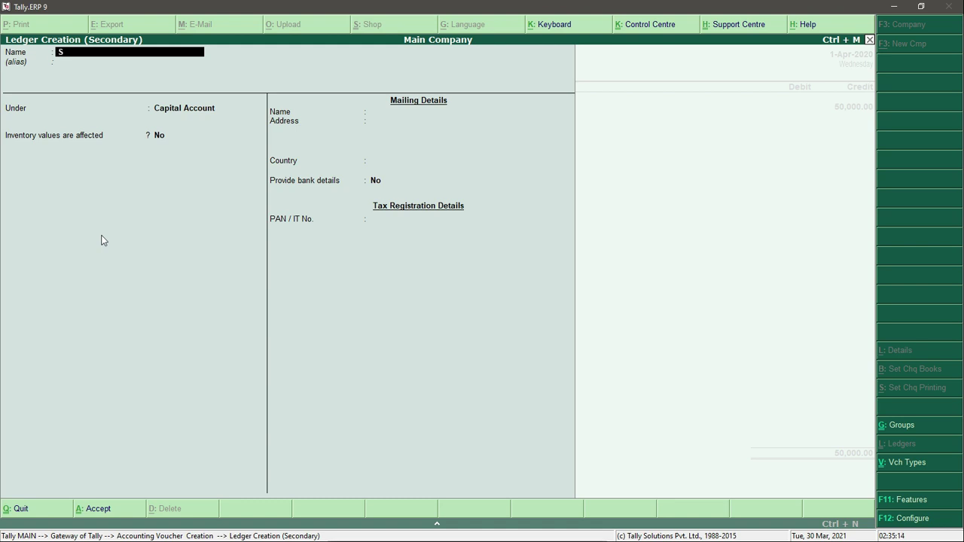
{"action": "type", "text": "BI SavingA/c"}
{"action": "key", "text": "Return"}
{"action": "key", "text": "Return"}
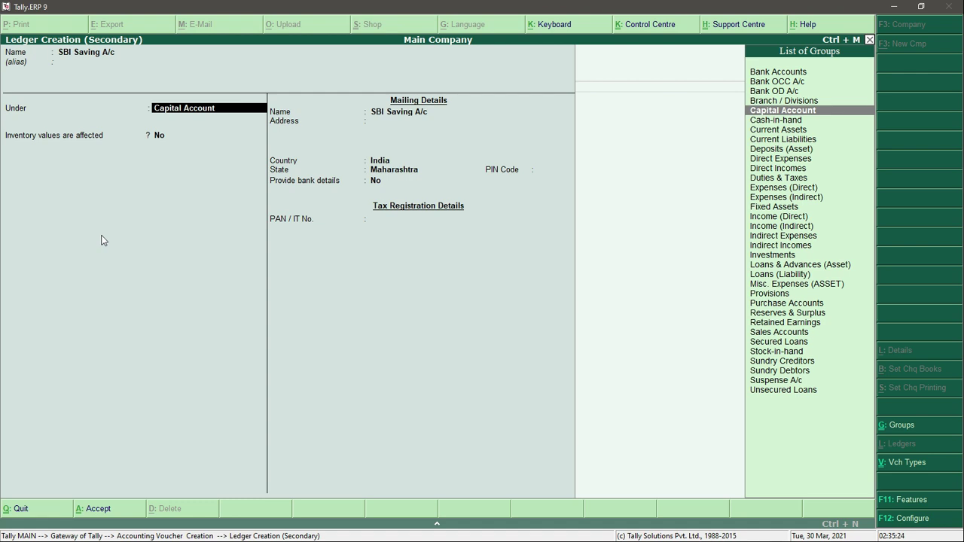
Step: Group the SBI Saving A/c ledger under Bank Accounts, keeping the 1-Apr-2020 reconciliation date, the mailing name and India as country
{"action": "type", "text": "Bank"}
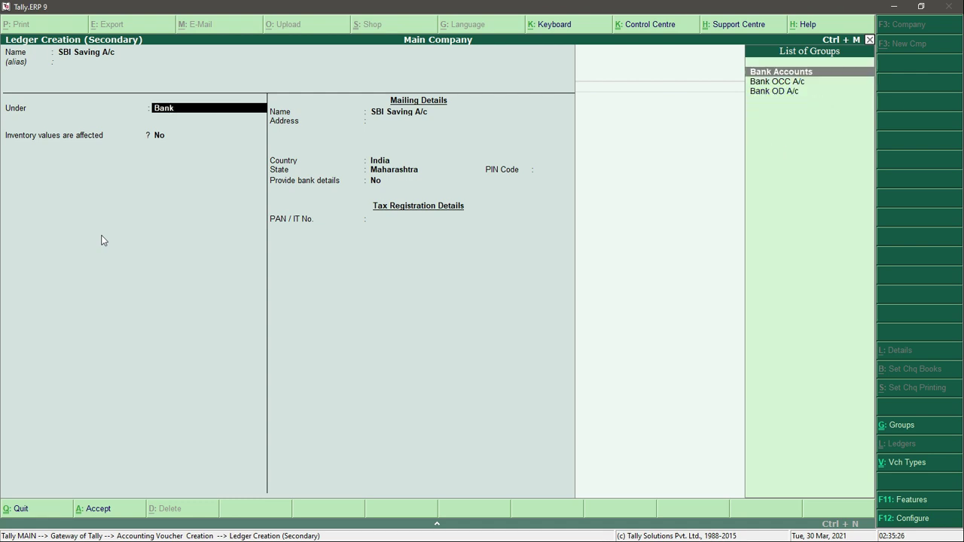
{"action": "key", "text": "Return"}
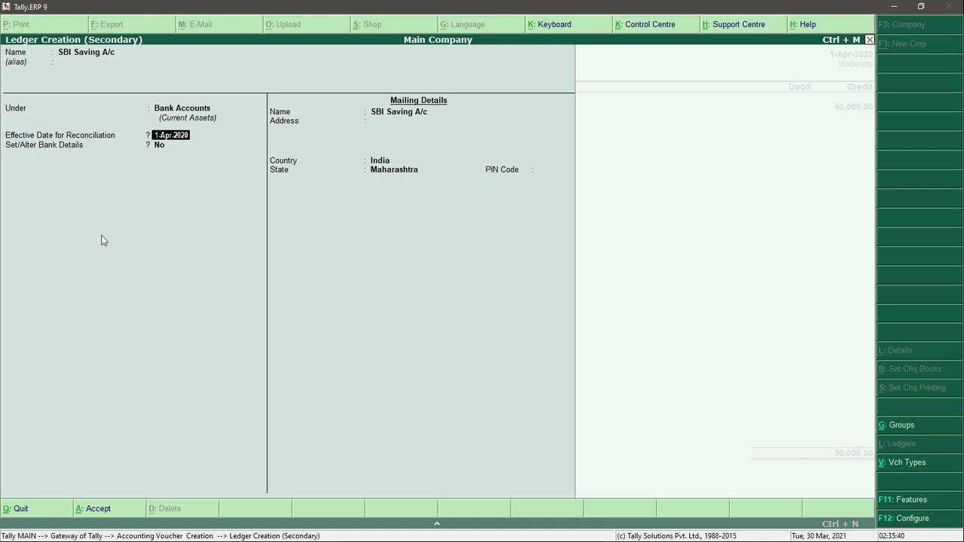
{"action": "key", "text": "Return"}
{"action": "key", "text": "Return"}
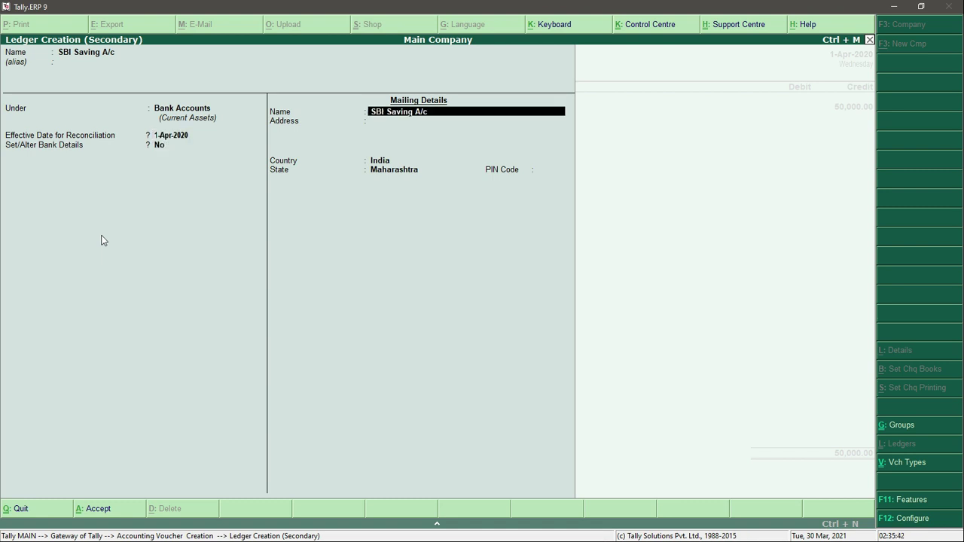
{"action": "key", "text": "Return"}
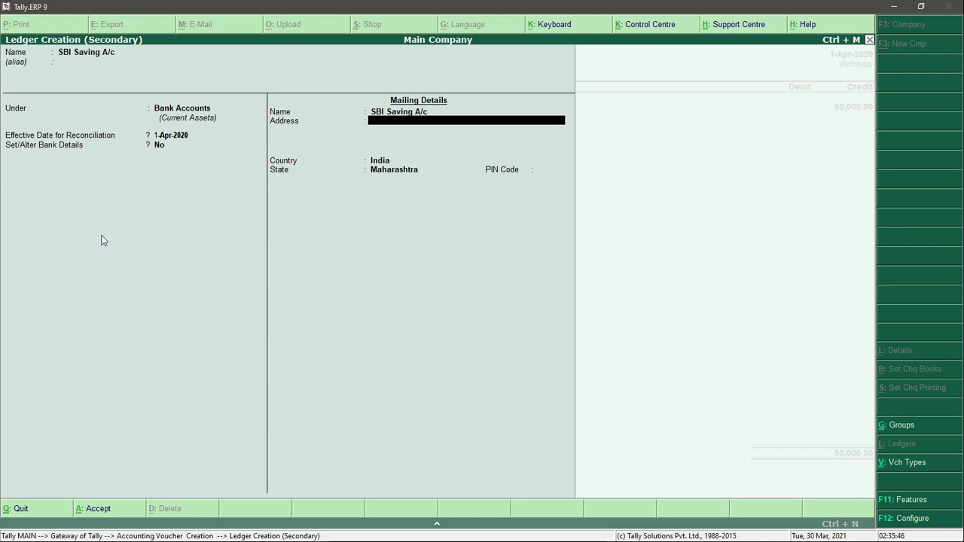
{"action": "key", "text": "Return"}
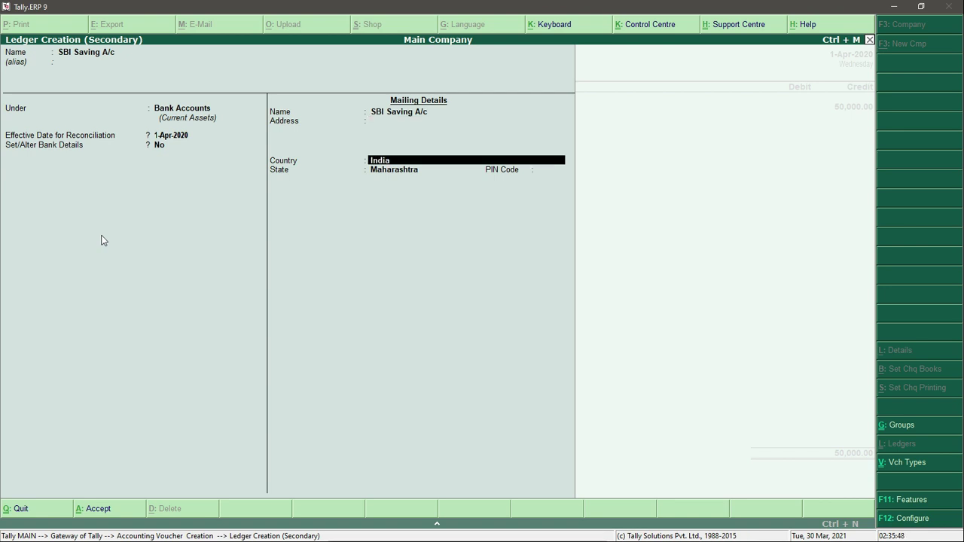
{"action": "key", "text": "Return"}
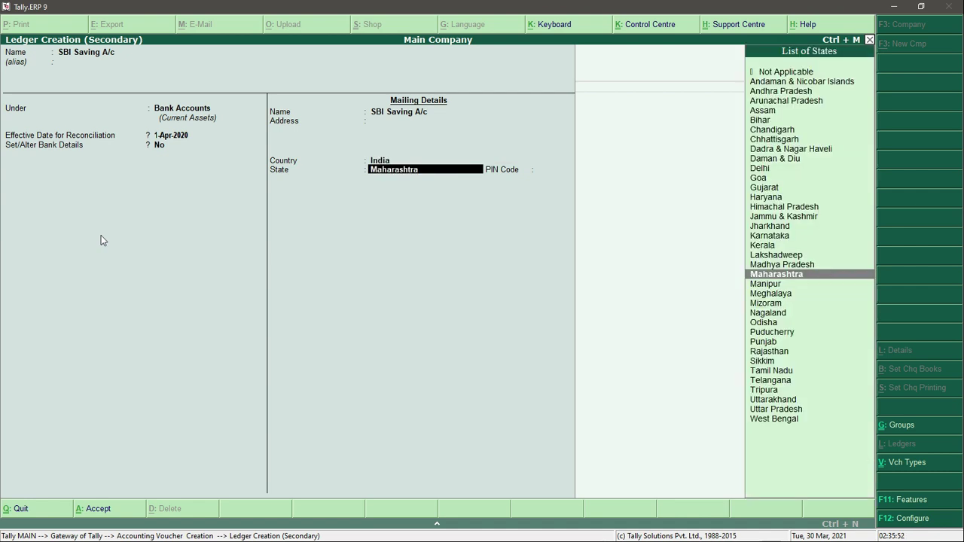
Step: Go back to the ledger's bank details option, enable it, and open the blank bank details form before leaving it unfilled
{"action": "key", "text": "BackSpace"}
{"action": "key", "text": "BackSpace"}
{"action": "key", "text": "BackSpace"}
{"action": "key", "text": "BackSpace"}
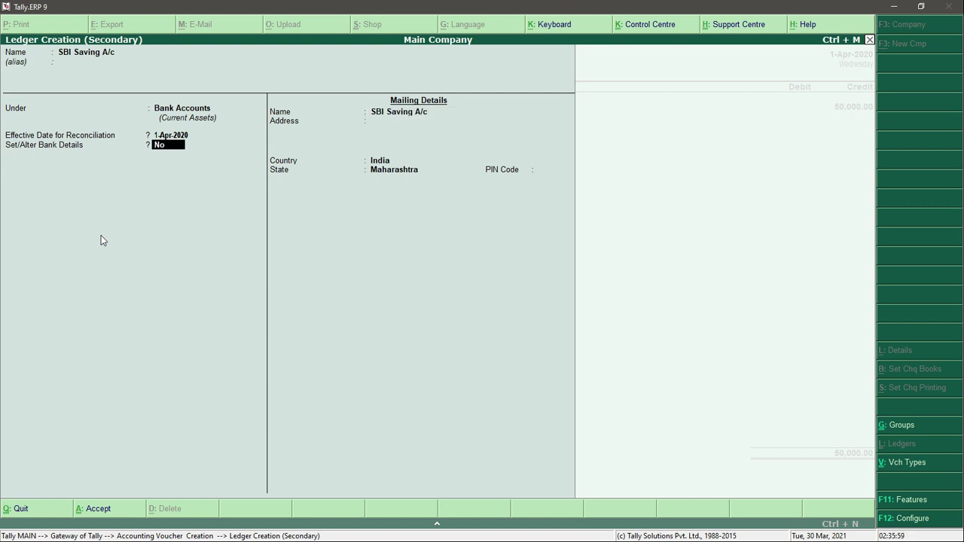
{"action": "key", "text": "BackSpace"}
{"action": "key", "text": "BackSpace"}
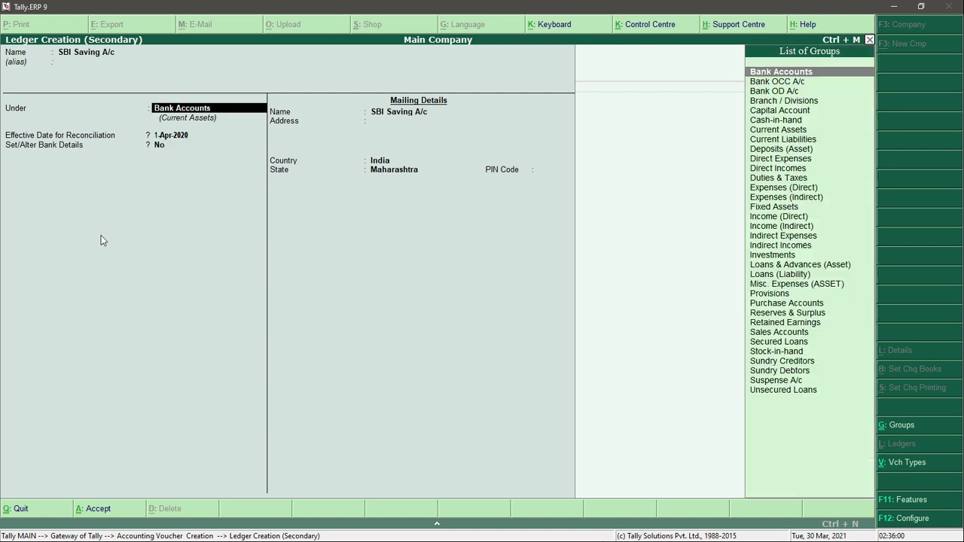
{"action": "key", "text": "Return"}
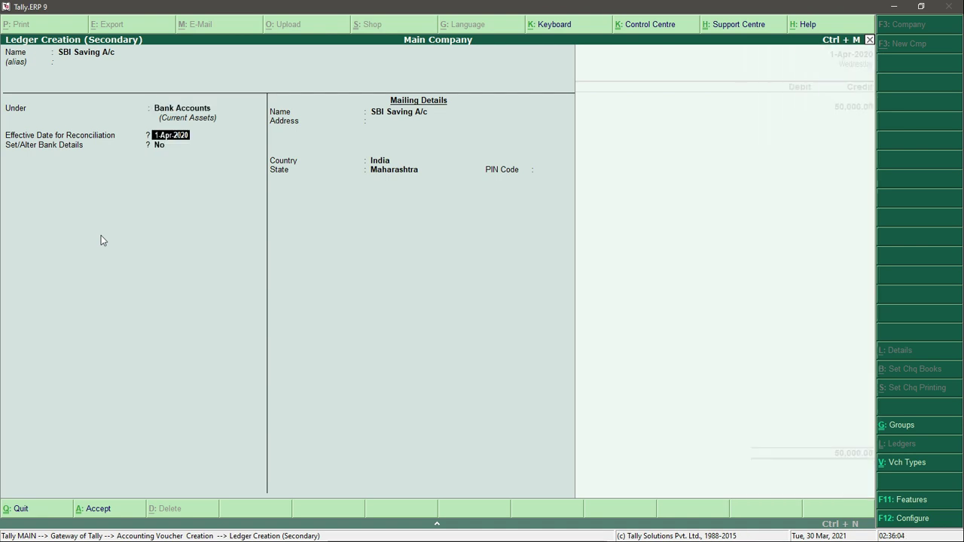
{"action": "key", "text": "BackSpace"}
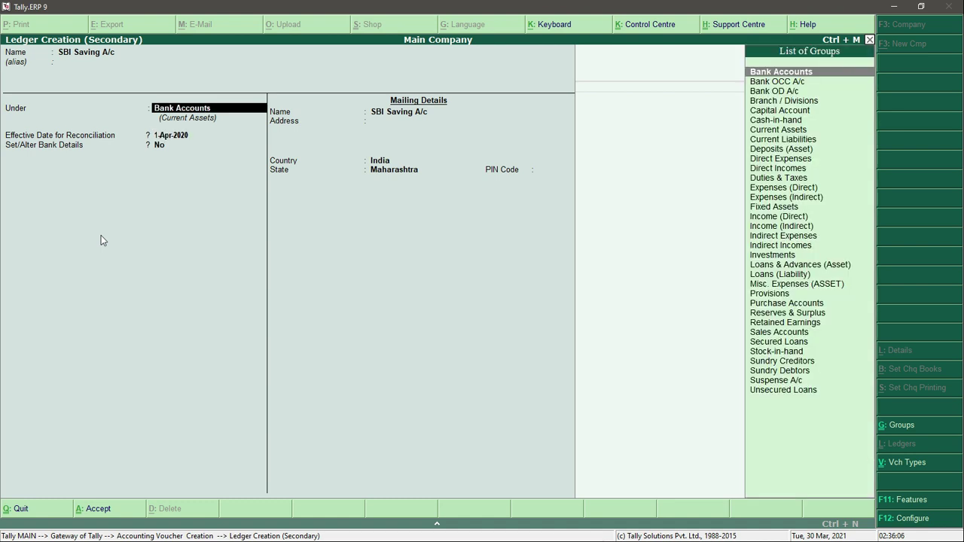
{"action": "key", "text": "Return"}
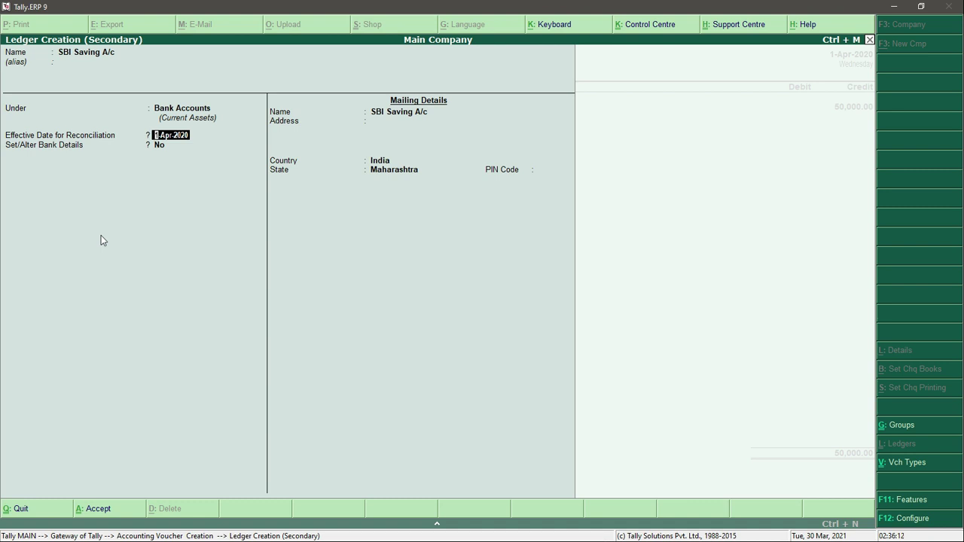
{"action": "key", "text": "Return"}
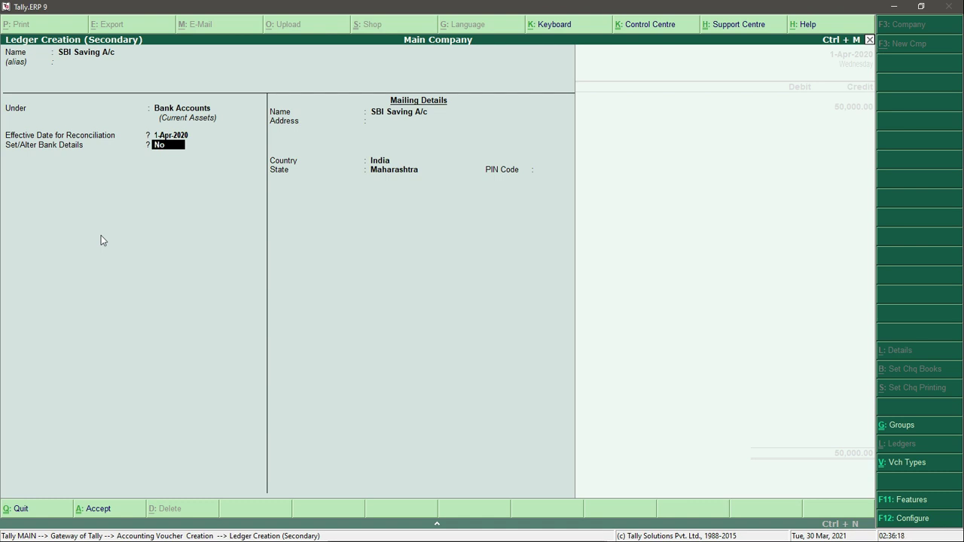
{"action": "type", "text": "yes"}
{"action": "key", "text": "Return"}
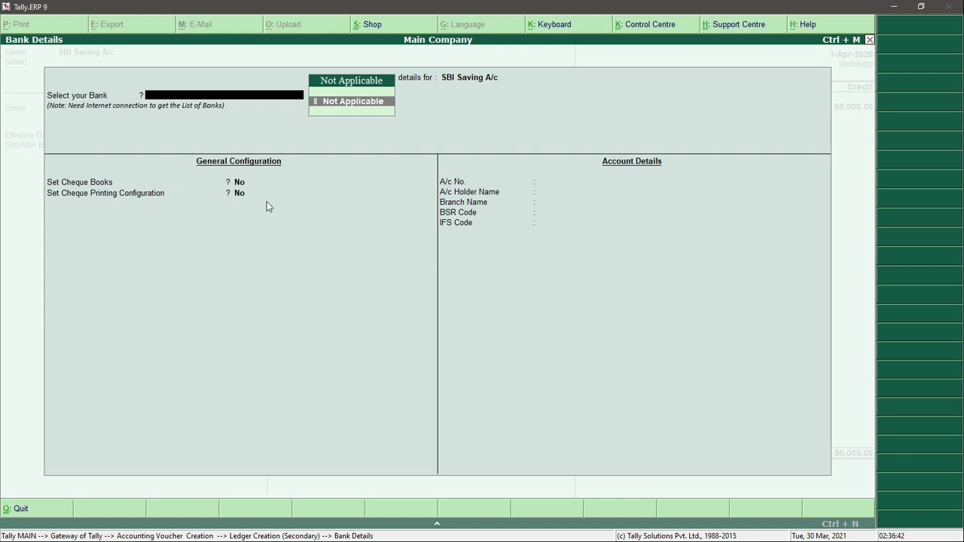
{"action": "key", "text": "Escape"}
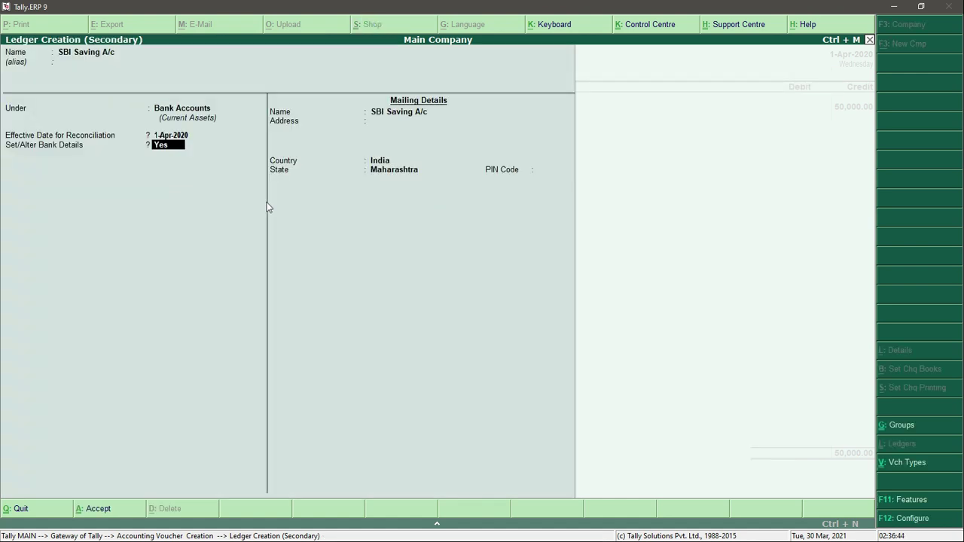
Step: Set the ledger's bank details option to No, keep India and Maharashtra with no PIN code, and save the ledger
{"action": "type", "text": "no"}
{"action": "key", "text": "Return"}
{"action": "key", "text": "Return"}
{"action": "key", "text": "Return"}
{"action": "key", "text": "Return"}
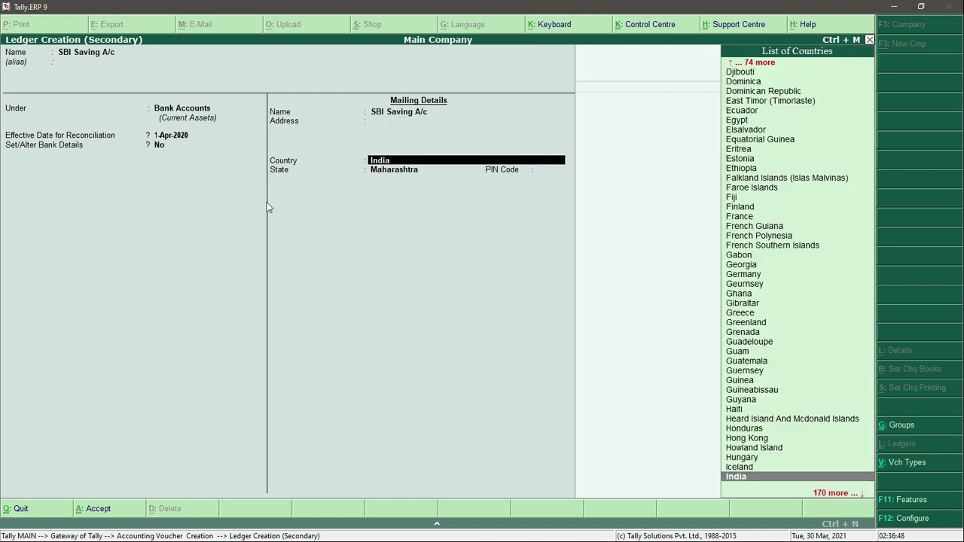
{"action": "key", "text": "Return"}
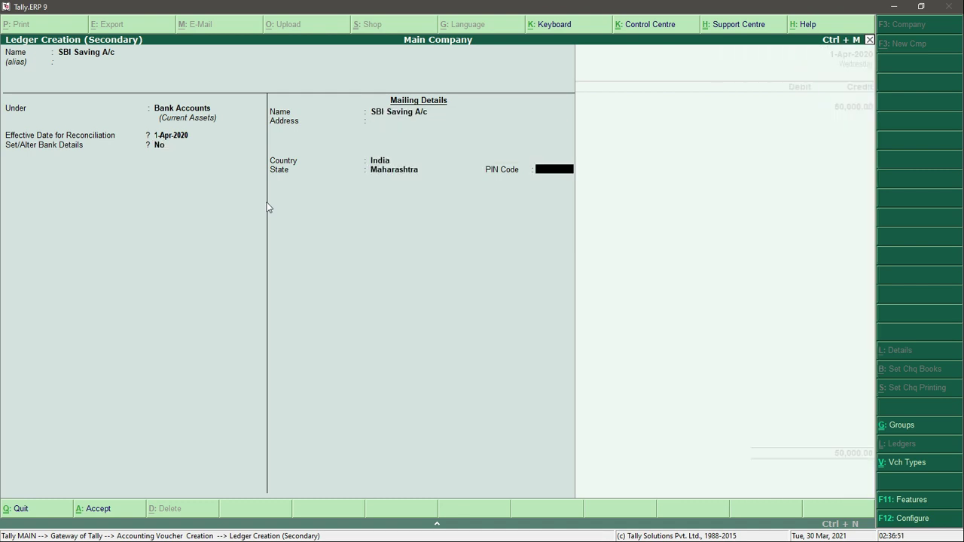
{"action": "key", "text": "Return"}
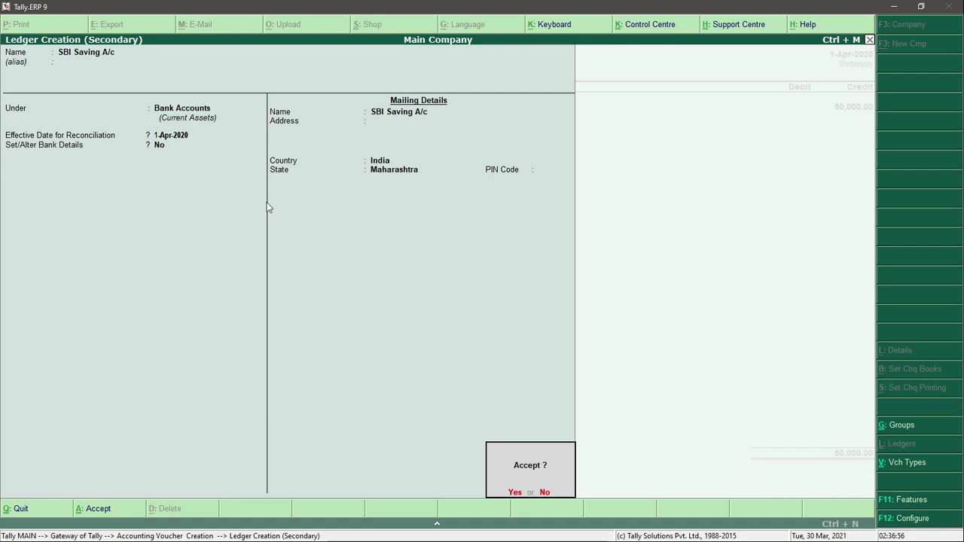
{"action": "key", "text": "y"}
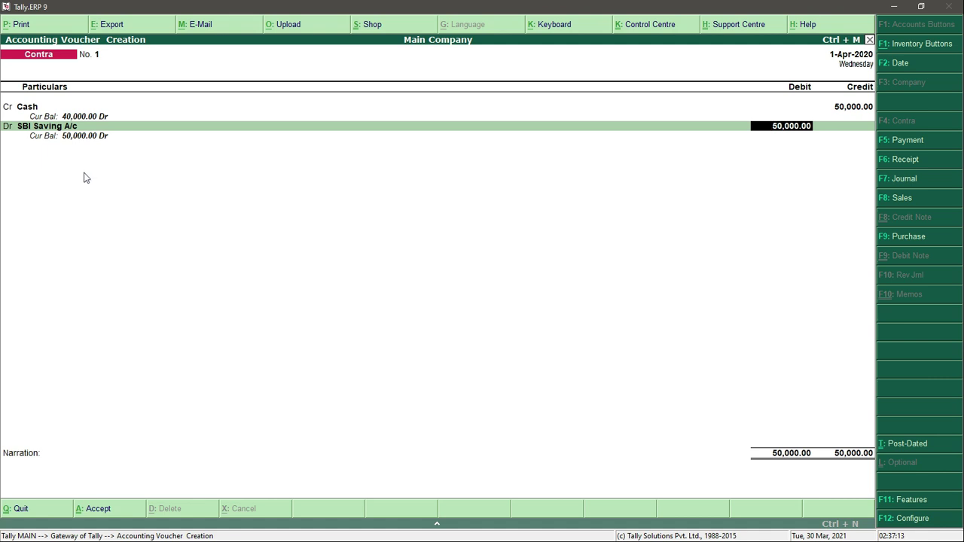
Step: Accept the 50,000 debit to SBI Saving A/c and allocate the full amount as a cash transaction with the received-from field blank
{"action": "key", "text": "Return"}
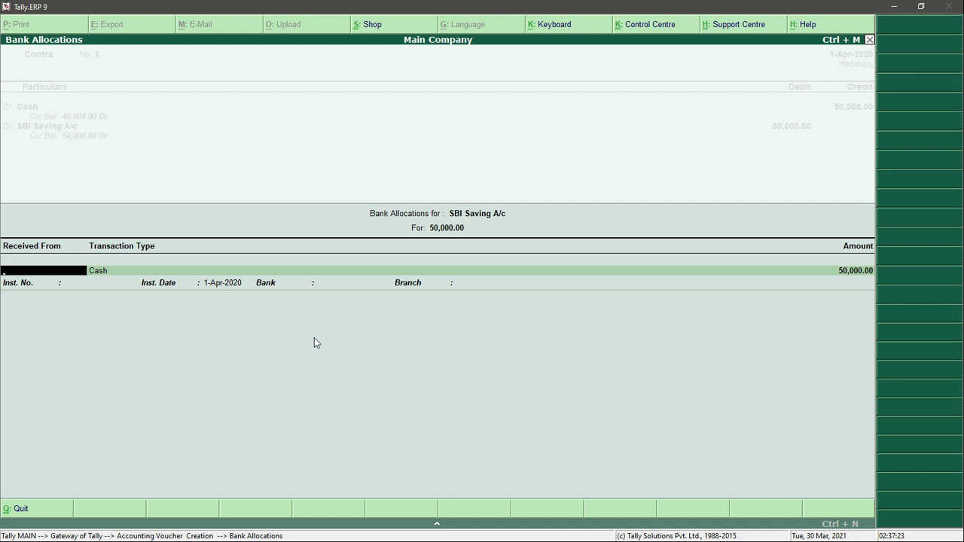
{"action": "key", "text": "Return"}
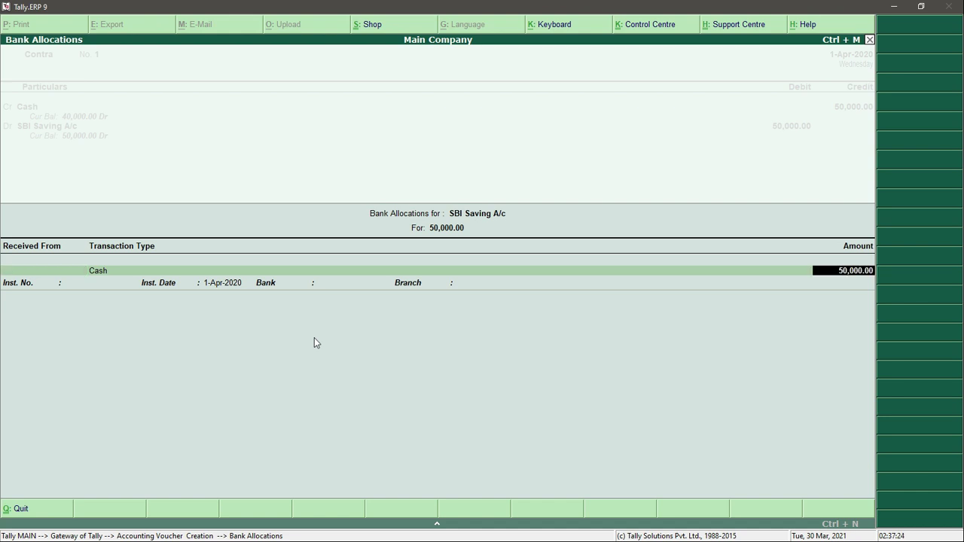
{"action": "key", "text": "Return"}
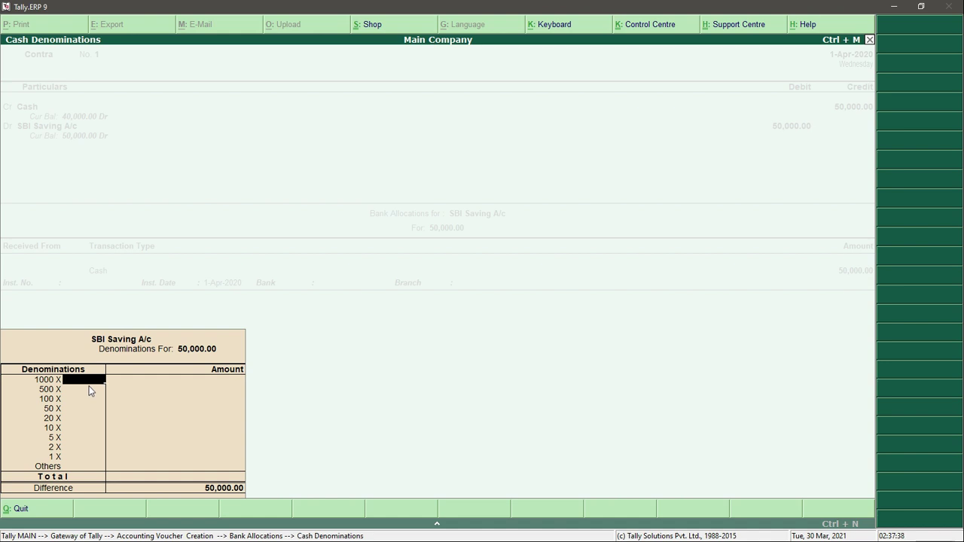
Step: Enter 10 notes of 500 and 50 notes of 100 in the cash denominations for the deposit
{"action": "key", "text": "Return"}
{"action": "key", "text": "Return"}
{"action": "key", "text": "Return"}
{"action": "key", "text": "Return"}
{"action": "key", "text": "Return"}
{"action": "key", "text": "Return"}
{"action": "key", "text": "Return"}
{"action": "key", "text": "Up"}
{"action": "key", "text": "Up"}
{"action": "key", "text": "Up"}
{"action": "key", "text": "Up"}
{"action": "key", "text": "Up"}
{"action": "key", "text": "Up"}
{"action": "type", "text": "10"}
{"action": "key", "text": "Return"}
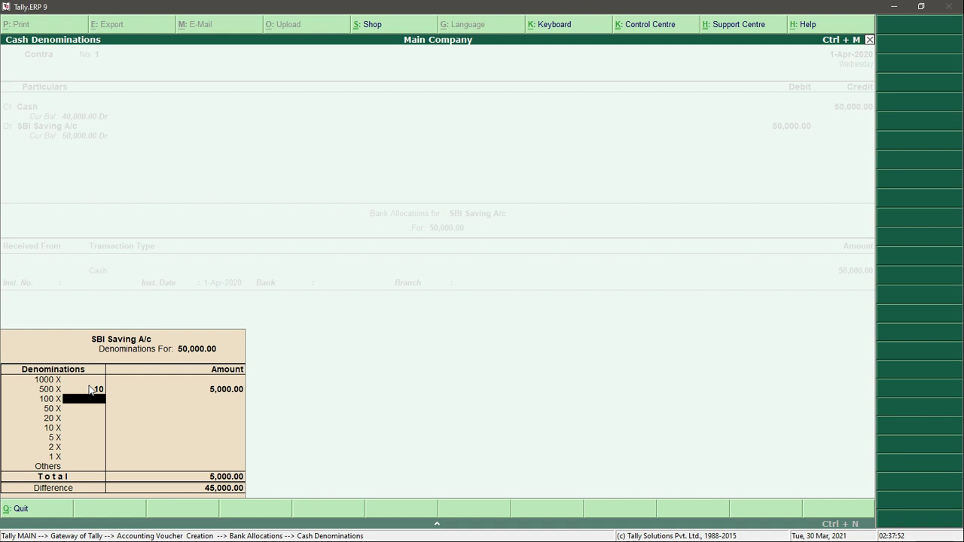
{"action": "type", "text": "50"}
{"action": "key", "text": "Return"}
Step: Set the number of 500 notes in the cash denominations to 50
{"action": "key", "text": "Up"}
{"action": "key", "text": "Up"}
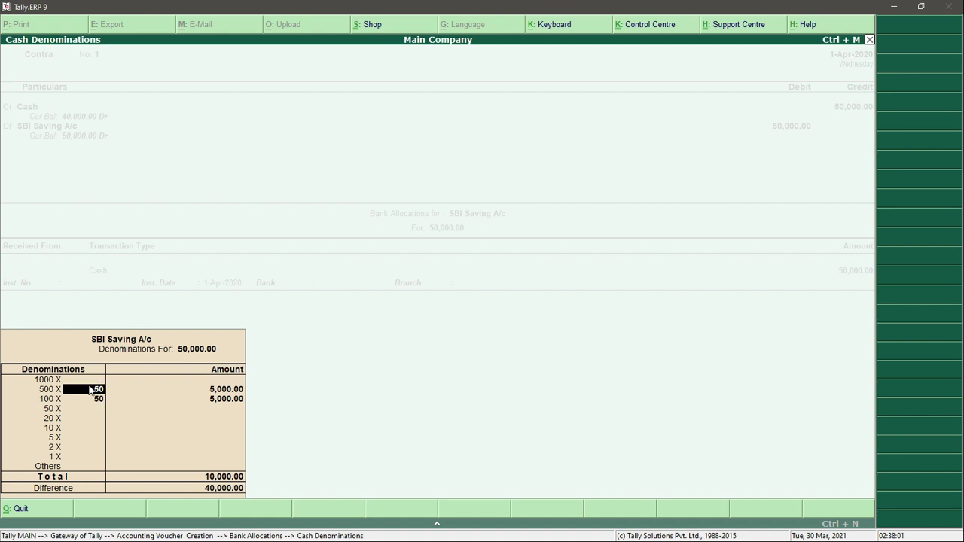
{"action": "type", "text": "50"}
{"action": "key", "text": "Return"}
Step: Try 100 and 300 as the number of 100 notes in the cash denominations
{"action": "type", "text": "100"}
{"action": "key", "text": "Return"}
{"action": "key", "text": "Up"}
{"action": "type", "text": "300"}
{"action": "key", "text": "Return"}
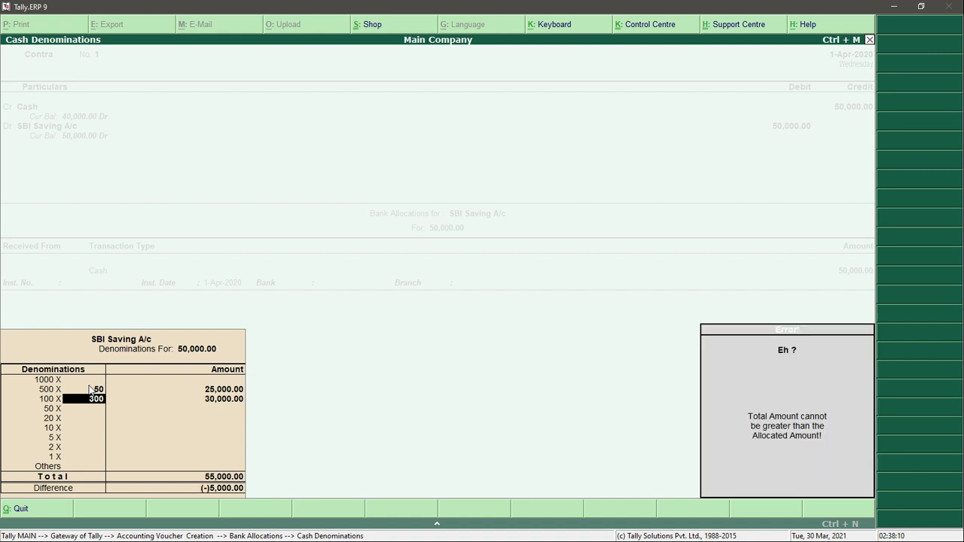
Step: Set the number of 100 notes to 250 and accept the cash denominations
{"action": "key", "text": "Up"}
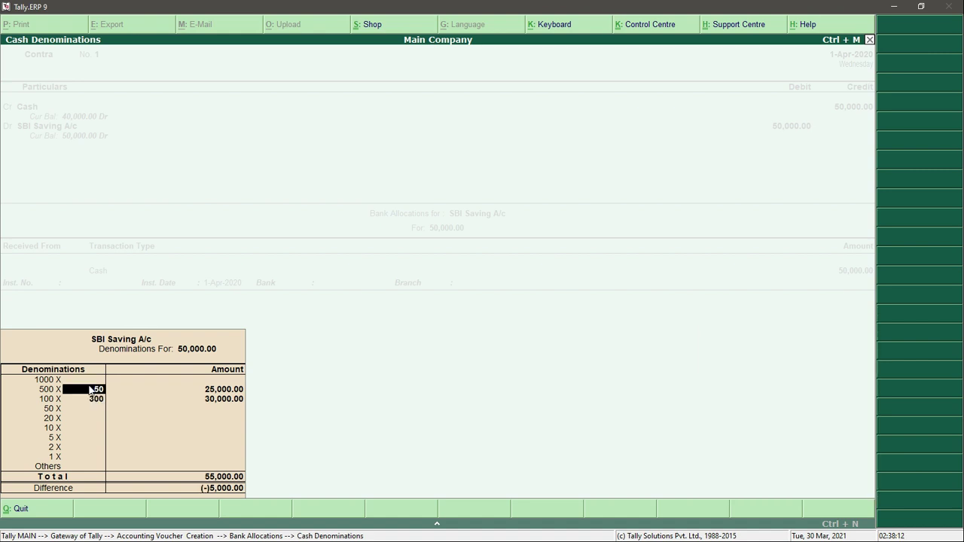
{"action": "key", "text": "Down"}
{"action": "type", "text": "250"}
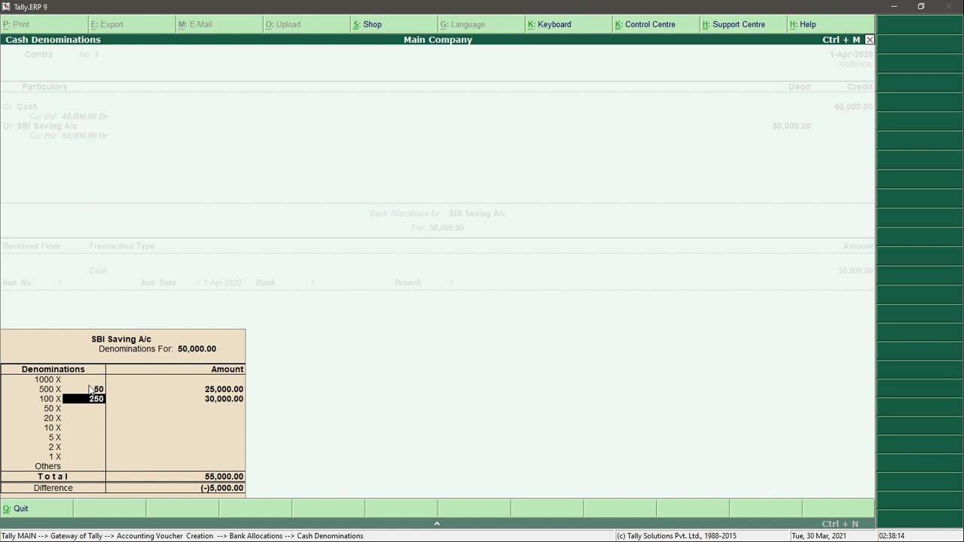
{"action": "key", "text": "Return"}
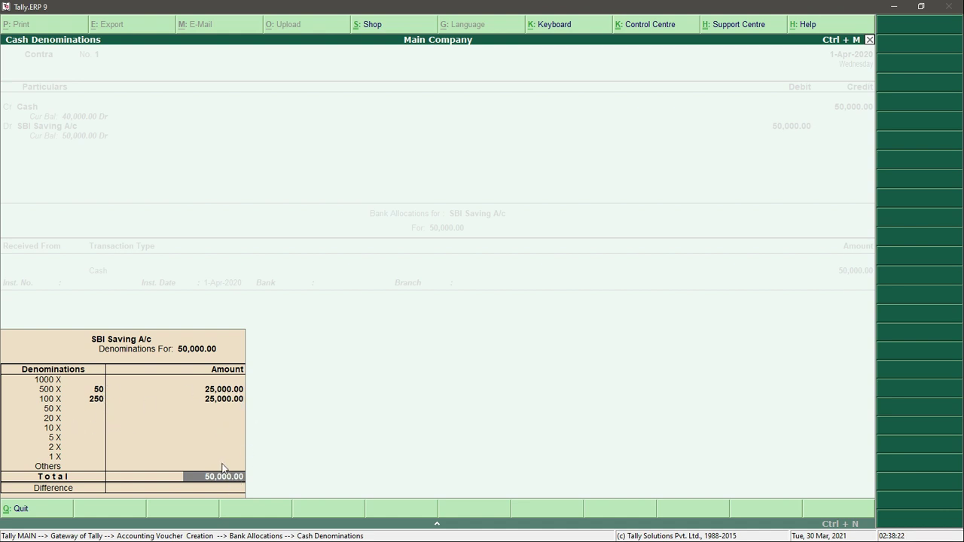
{"action": "key", "text": "Return"}
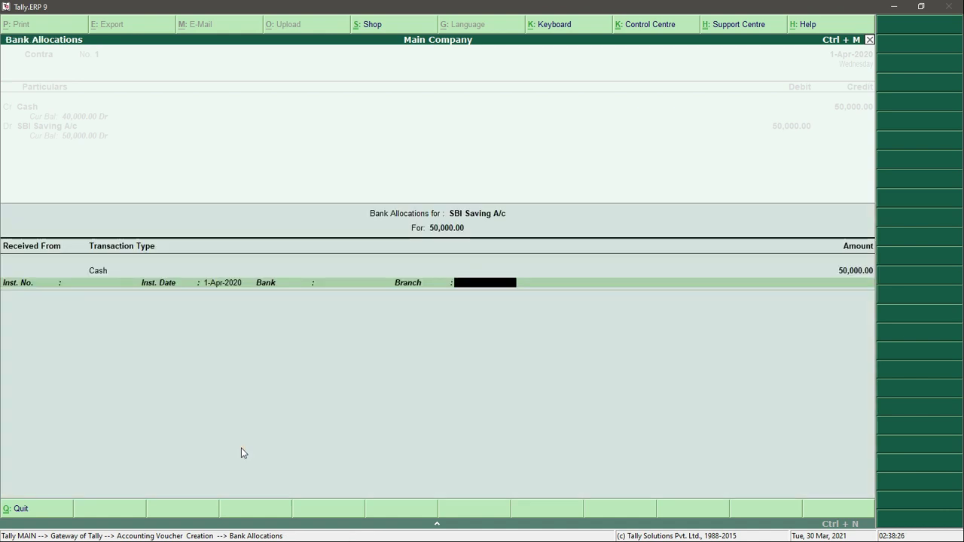
Step: Enter Khanna as the branch in the bank allocation and save the contra voucher without a narration
{"action": "type", "text": "Bra"}
{"action": "key", "text": "BackSpace"}
{"action": "key", "text": "BackSpace"}
{"action": "key", "text": "BackSpace"}
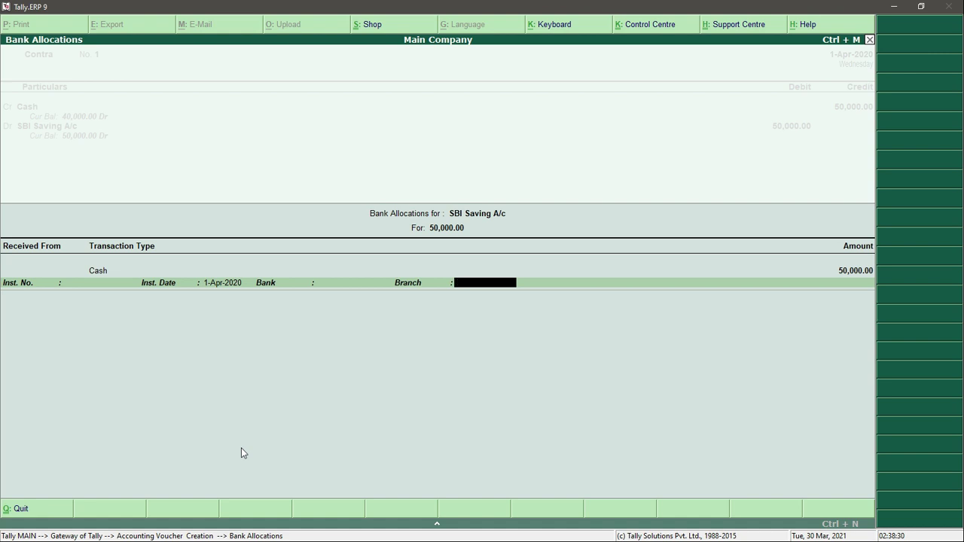
{"action": "type", "text": "Khanna"}
{"action": "key", "text": "Return"}
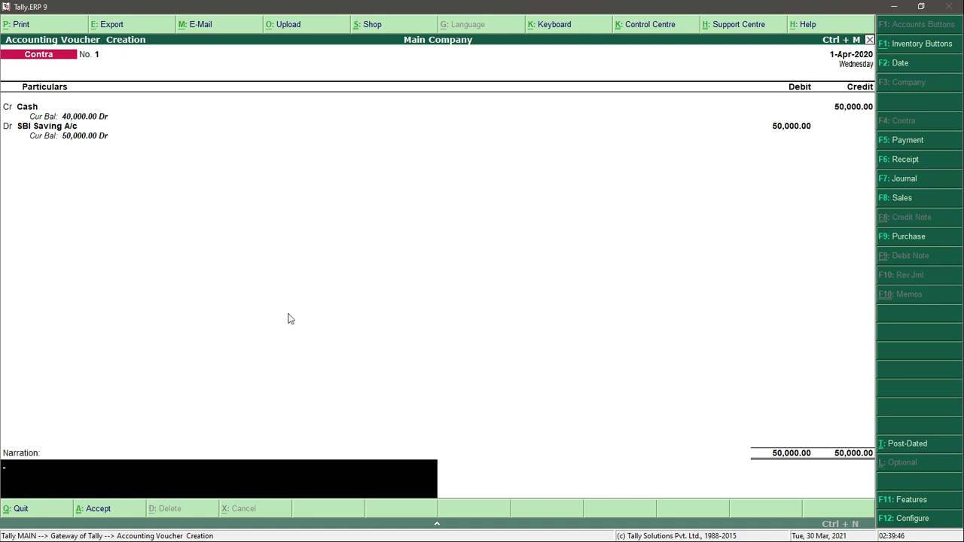
{"action": "key", "text": "Return"}
{"action": "key", "text": "Return"}
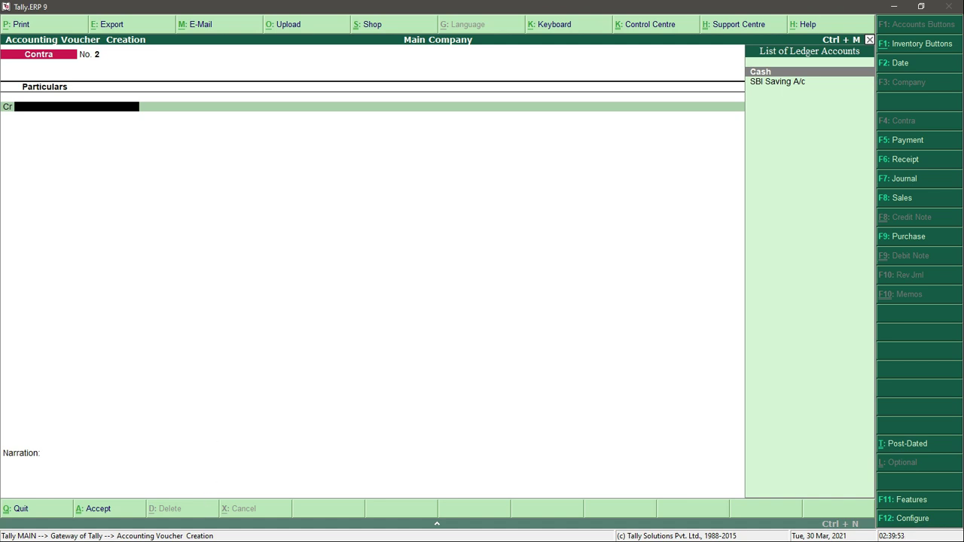
Step: Switch to the Word transaction list and check the deposit and the SBI withdrawal amounts in item 2
{"action": "key", "text": "super"}
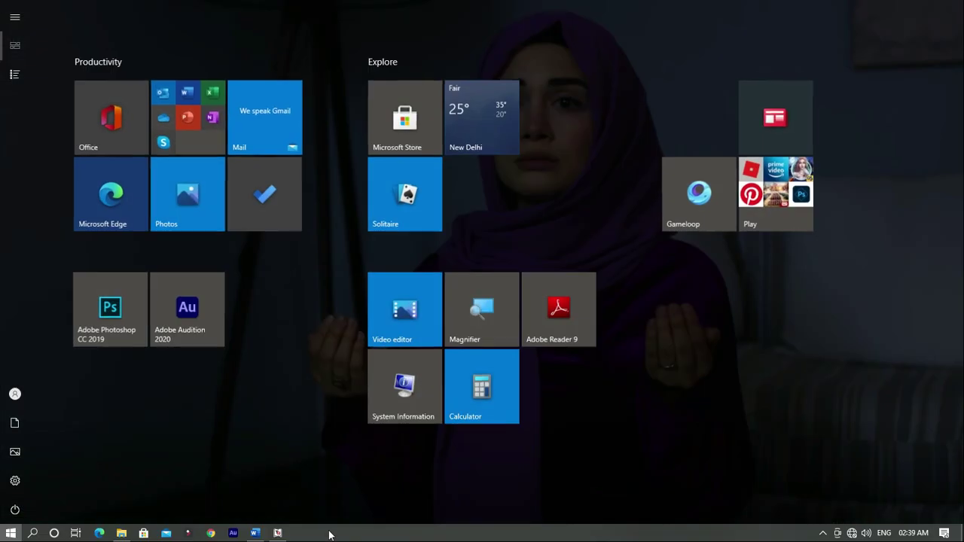
{"action": "left_click", "coordinate": [255, 533]}
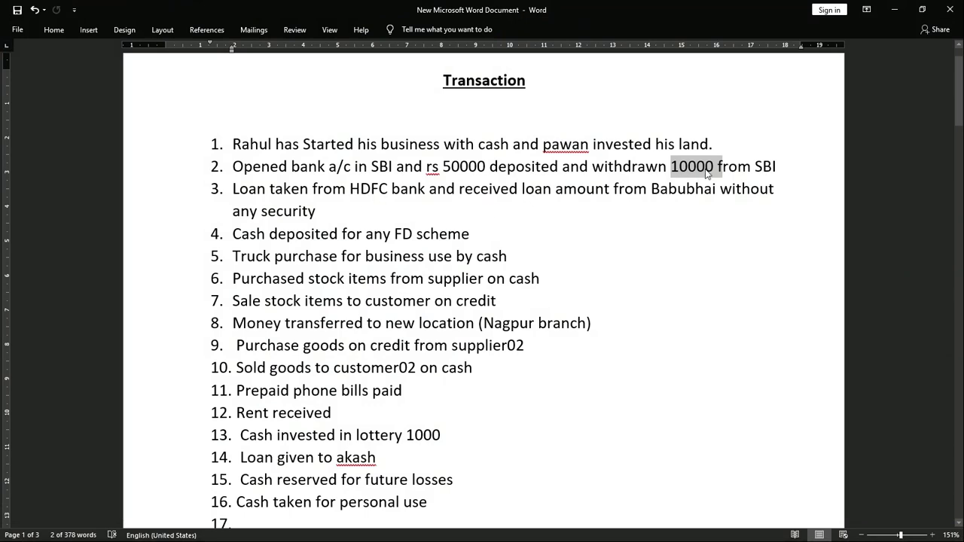
{"action": "left_click_drag", "start_coordinate": [426, 171], "coordinate": [561, 170]}
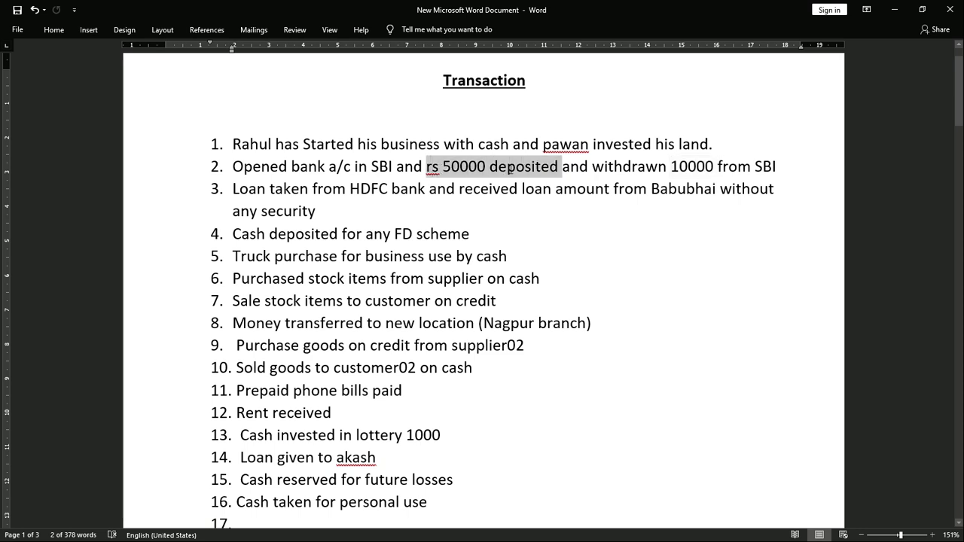
{"action": "left_click_drag", "start_coordinate": [671, 167], "coordinate": [753, 162]}
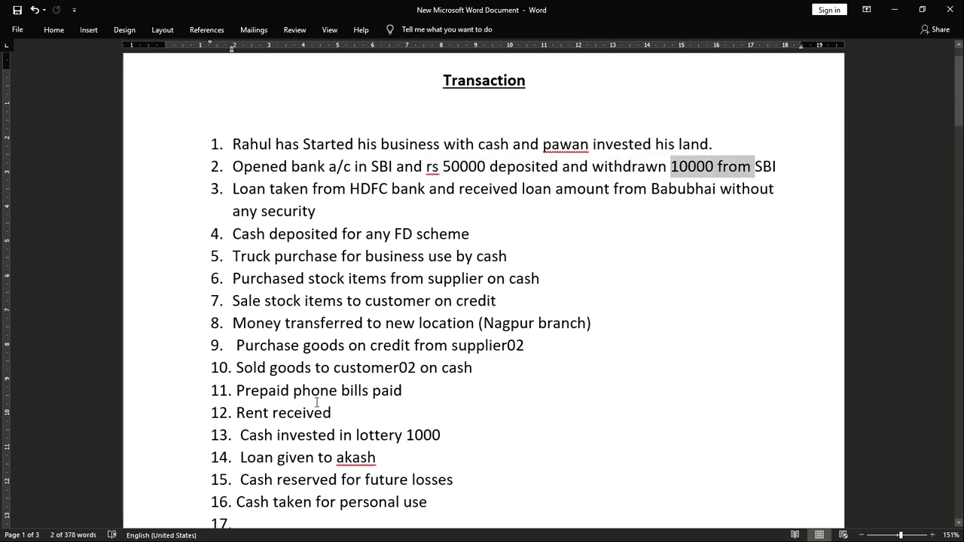
Step: Switch to Tally.ERP 9 and credit SBI Saving A/c with 10,000 in the new contra voucher
{"action": "key", "text": "super"}
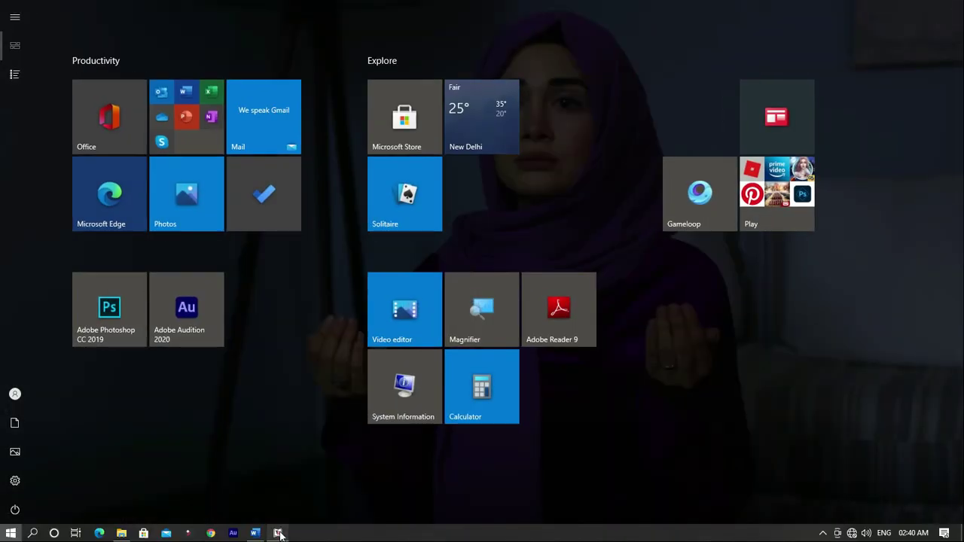
{"action": "left_click", "coordinate": [280, 534]}
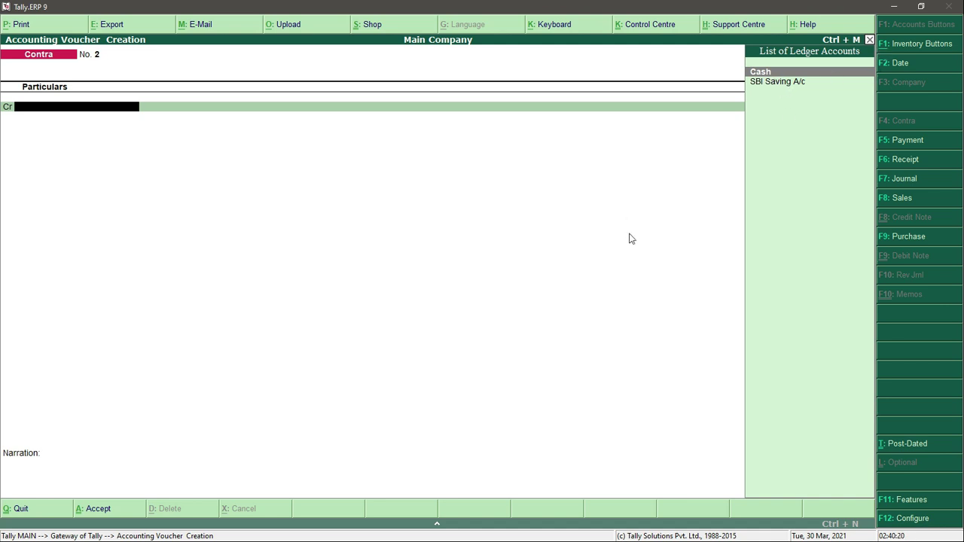
{"action": "key", "text": "Down"}
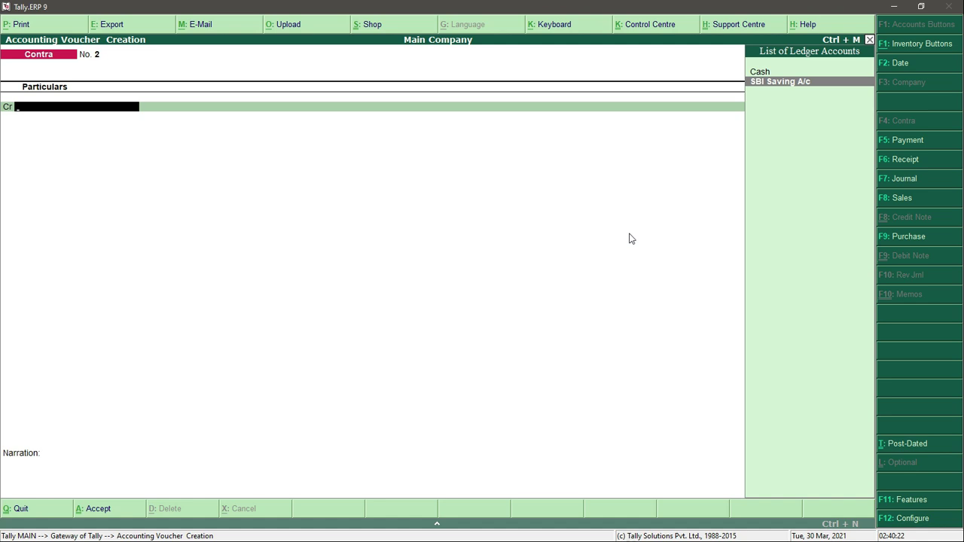
{"action": "key", "text": "Return"}
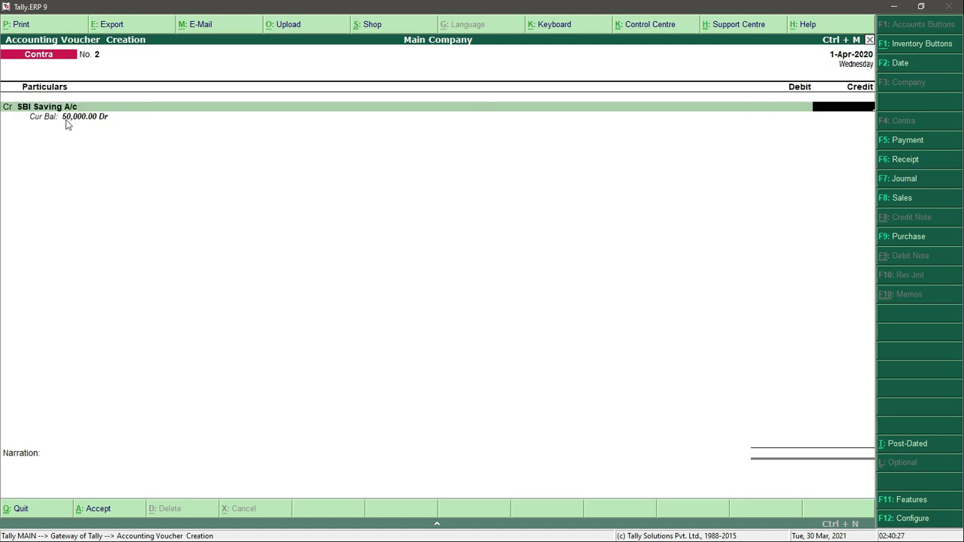
{"action": "type", "text": "10"}
{"action": "key", "text": "Return"}
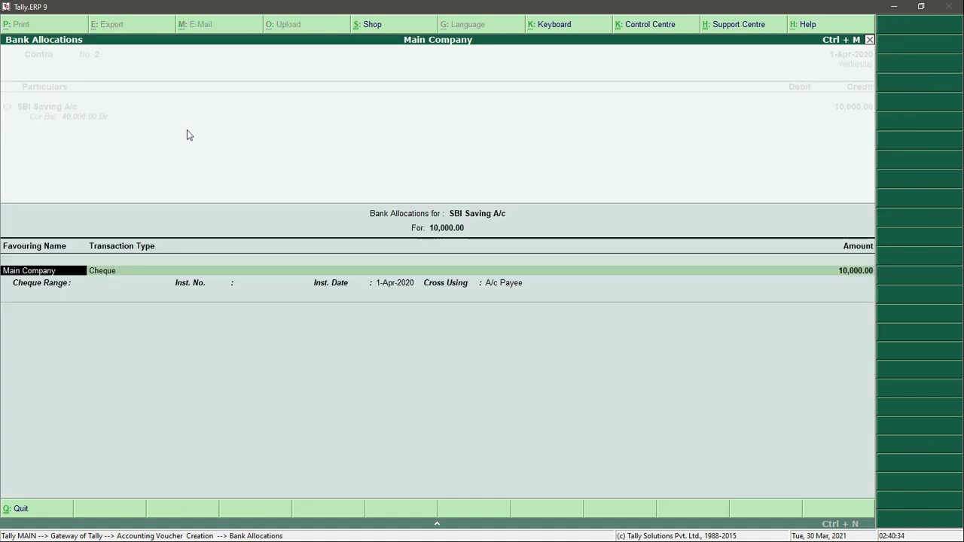
Step: Set the bank allocation's transaction type to Others and accept the remaining allocation details for the SBI withdrawal
{"action": "key", "text": "Return"}
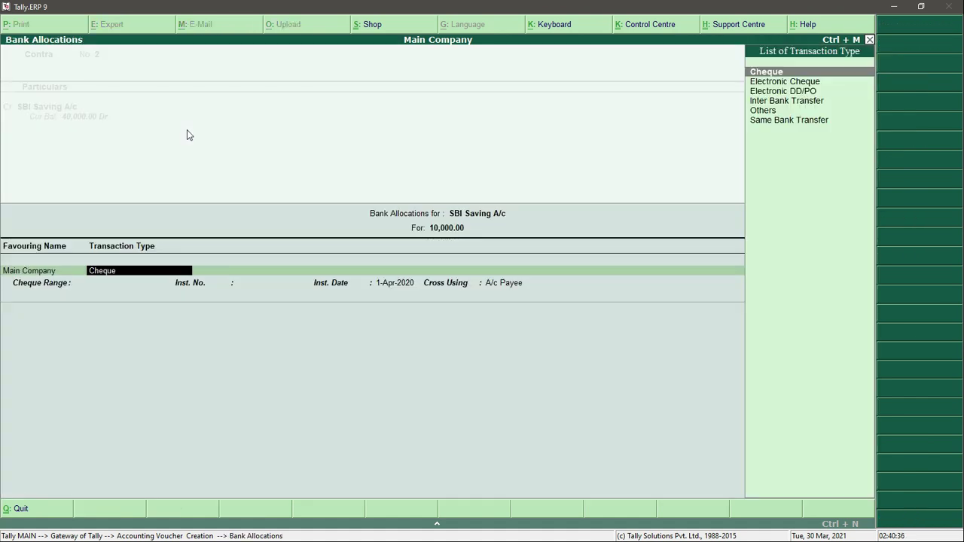
{"action": "key", "text": "Down"}
{"action": "key", "text": "Down"}
{"action": "key", "text": "Down"}
{"action": "key", "text": "Down"}
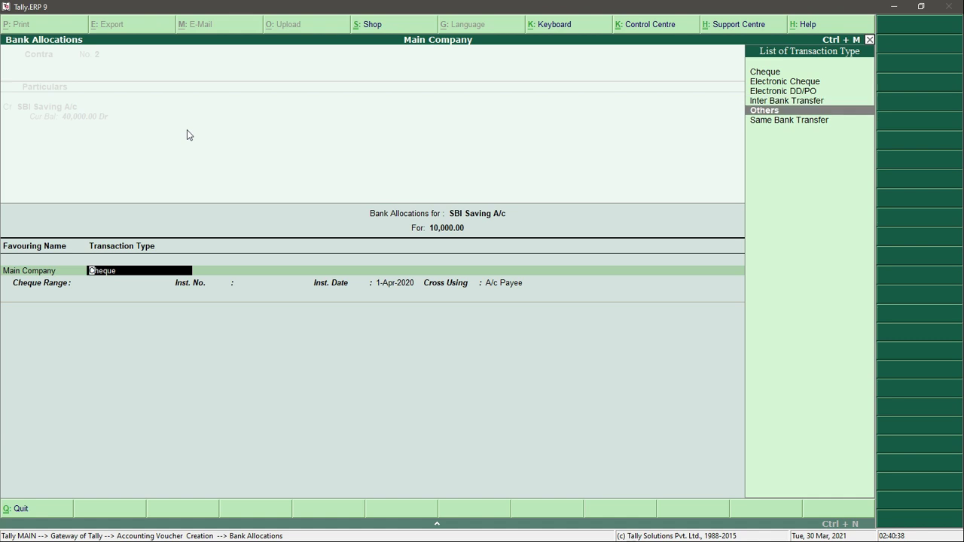
{"action": "key", "text": "Return"}
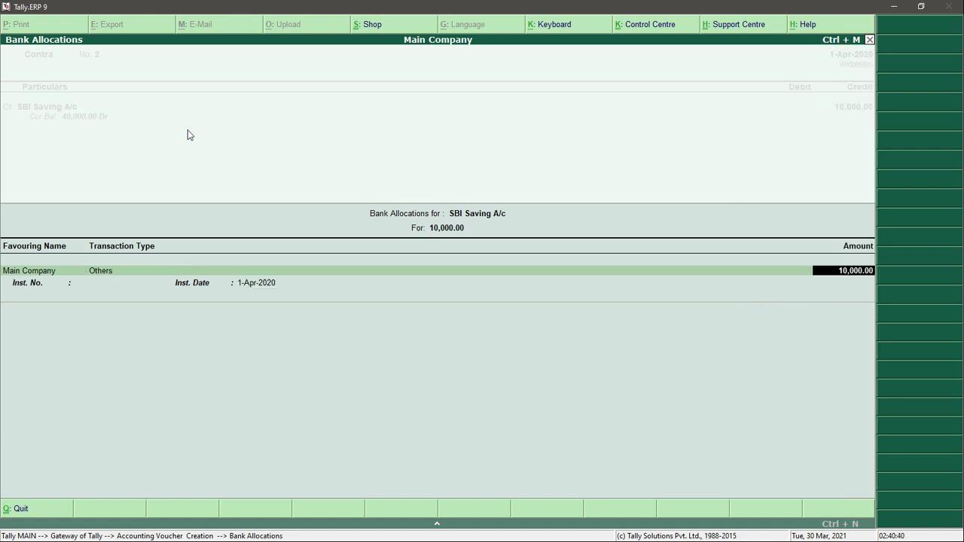
{"action": "key", "text": "Return"}
{"action": "key", "text": "Return"}
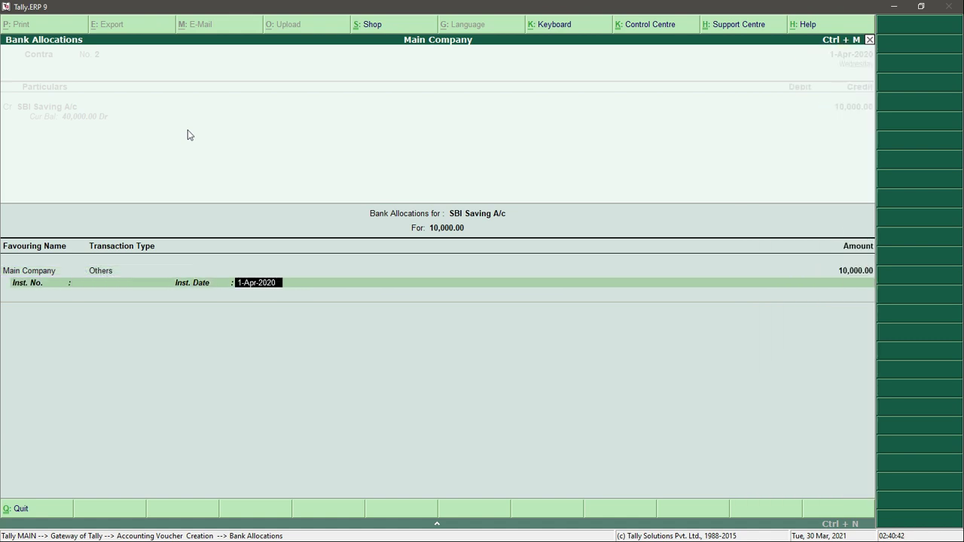
{"action": "key", "text": "Return"}
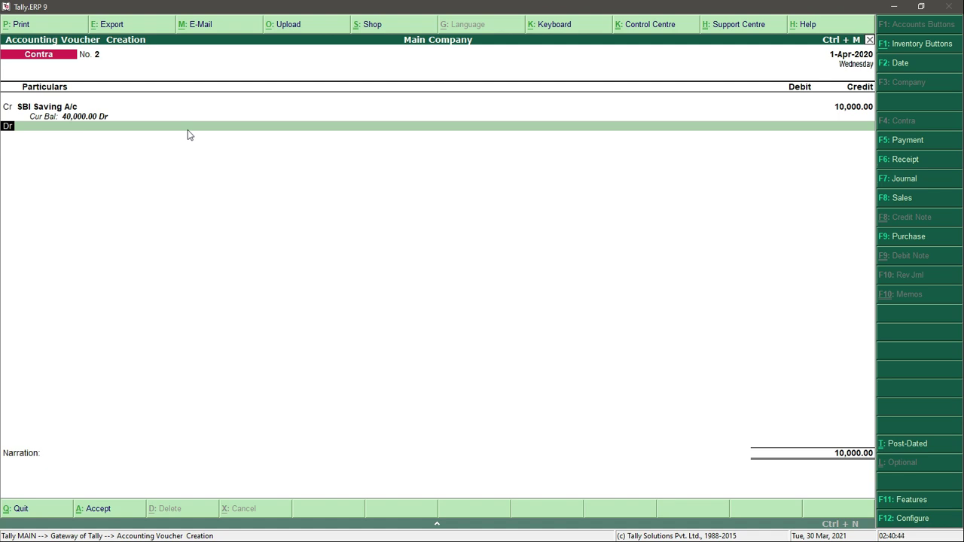
Step: Debit Cash with 10,000 and save the contra voucher without a narration
{"action": "key", "text": "Return"}
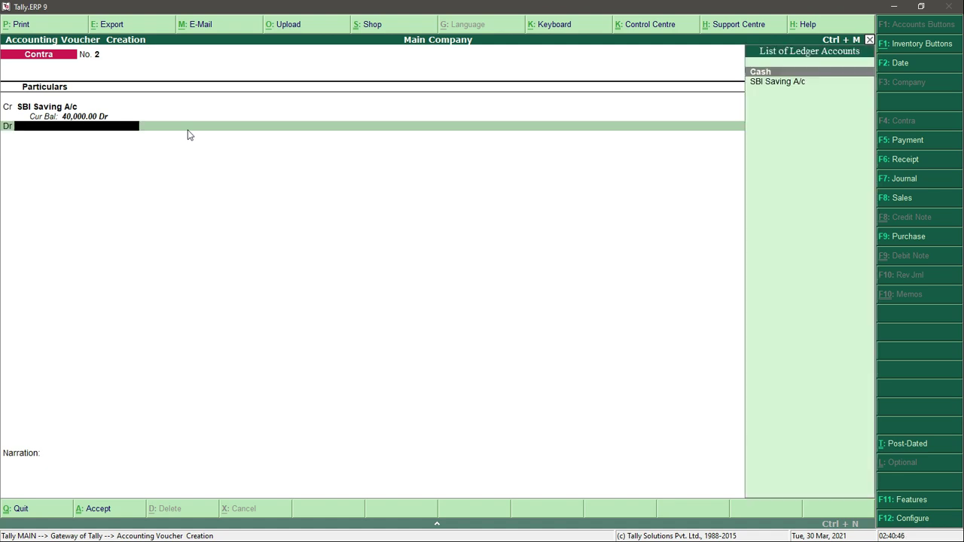
{"action": "key", "text": "Return"}
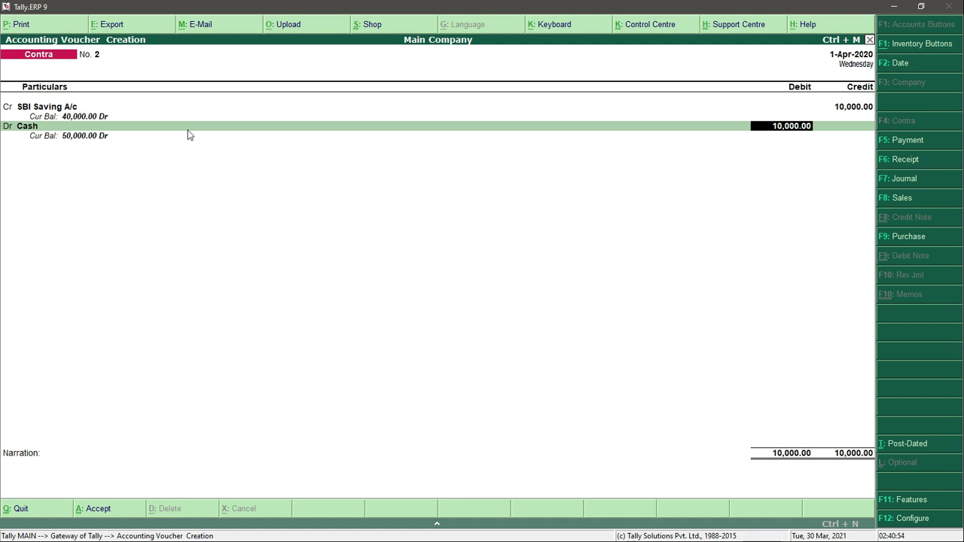
{"action": "key", "text": "Return"}
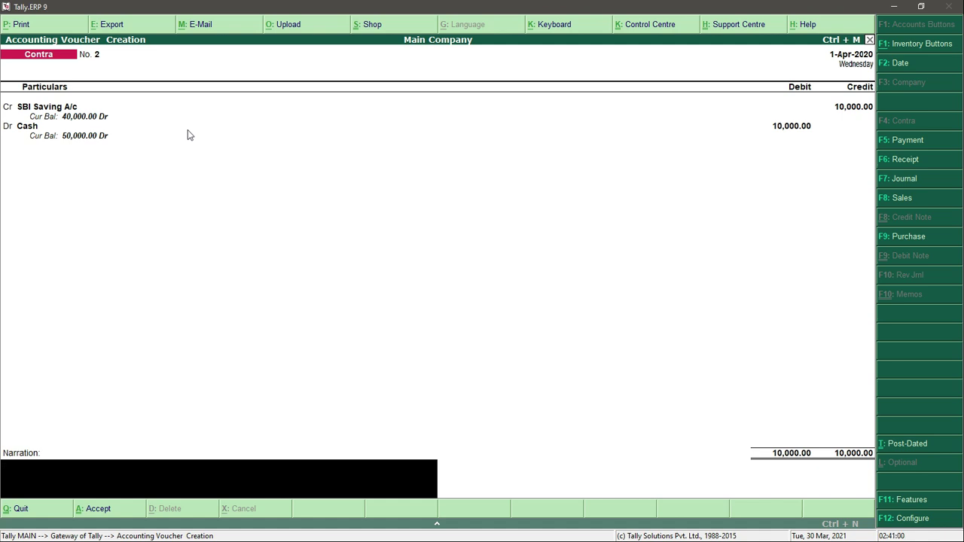
{"action": "key", "text": "Return"}
{"action": "key", "text": "Return"}
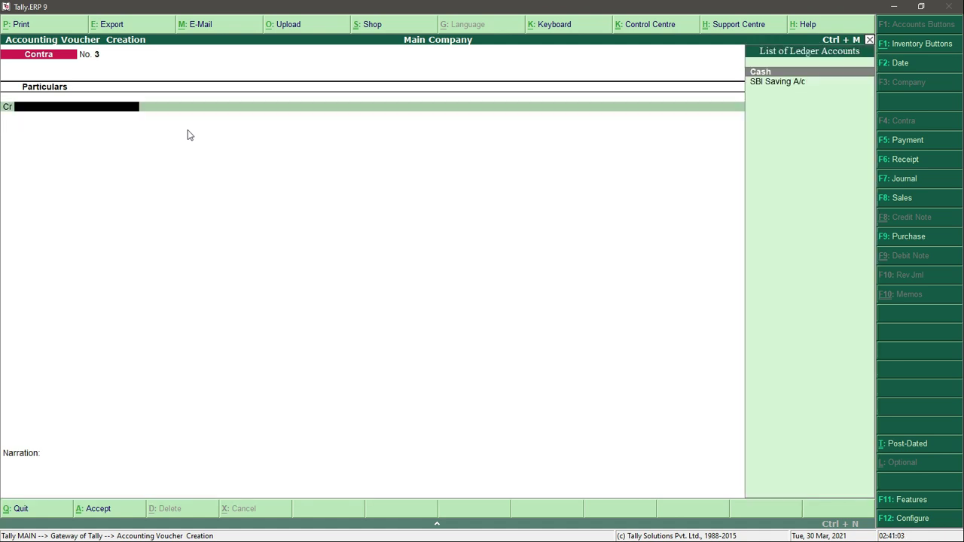